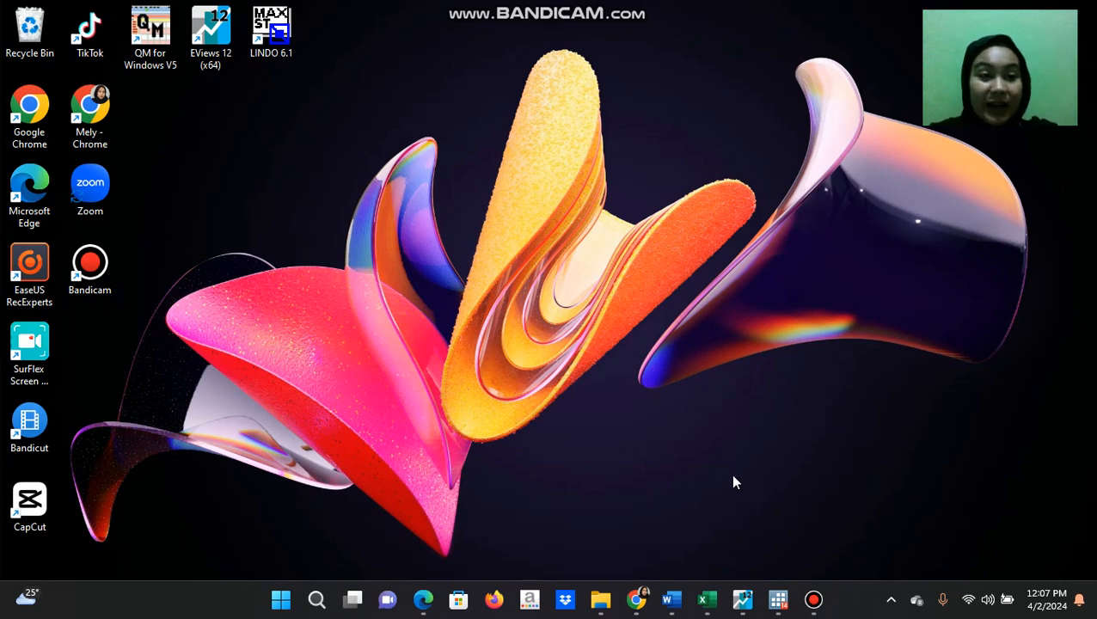
- Switch to the Table 12_10 workbook in Excel and examine its year range and the Y, X1 and X2 variable columns
click(704, 601)
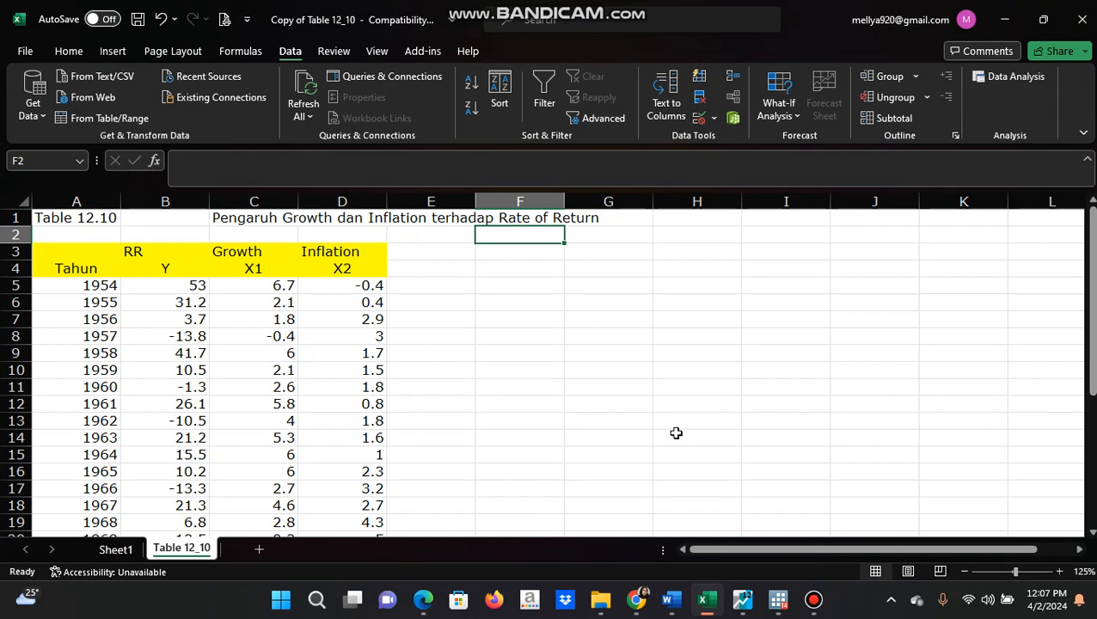
key(Right)
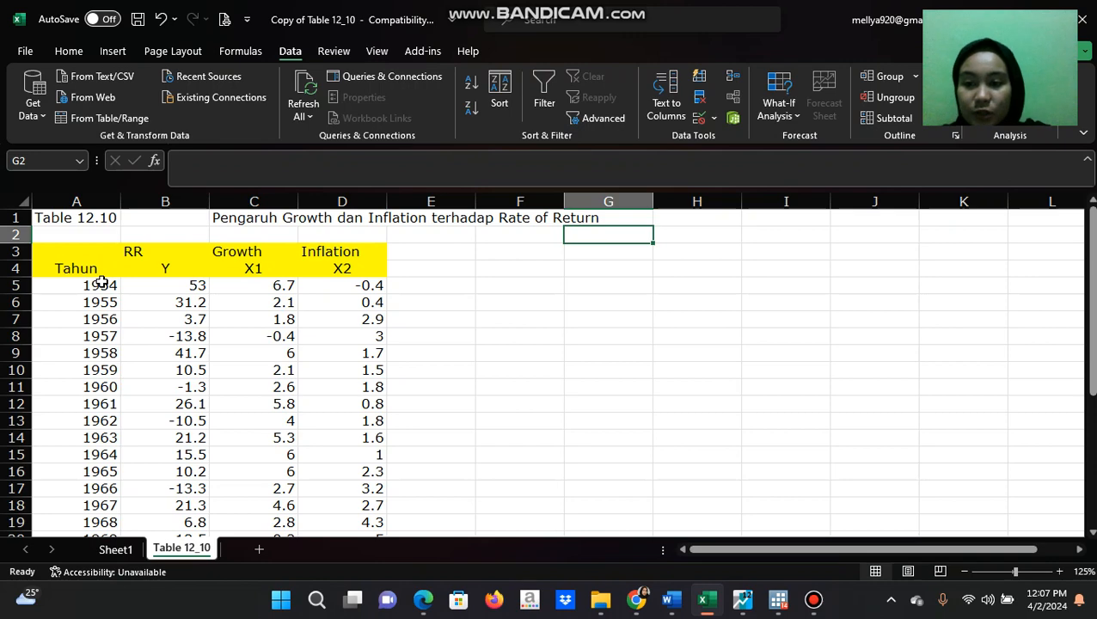
scroll(101, 282, down, 12)
scroll(101, 281, up, 4)
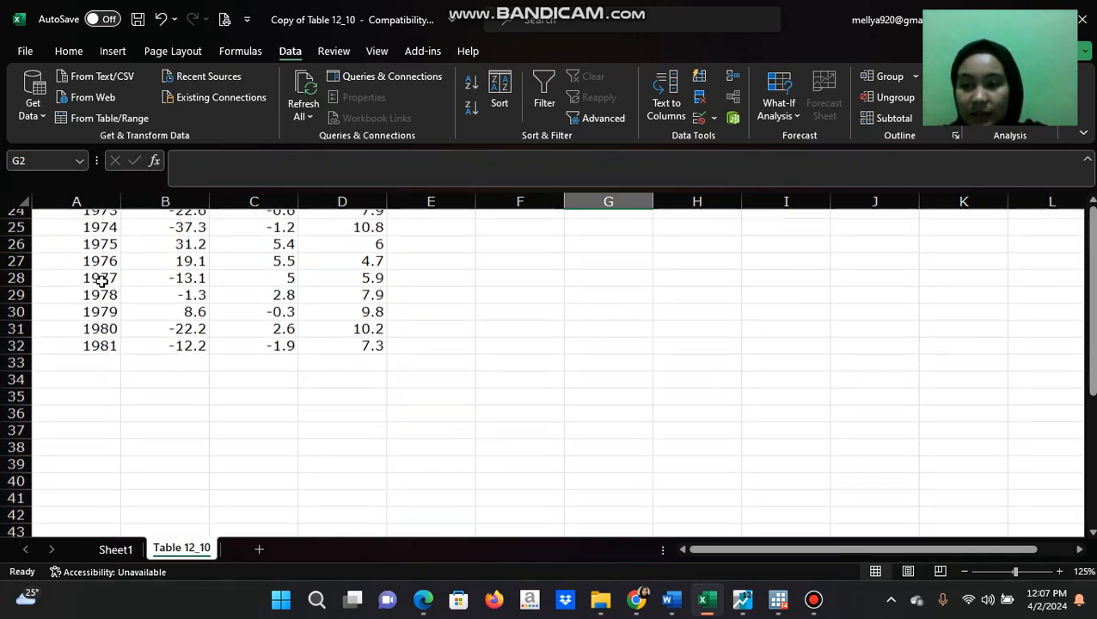
scroll(101, 282, up, 1)
click(105, 368)
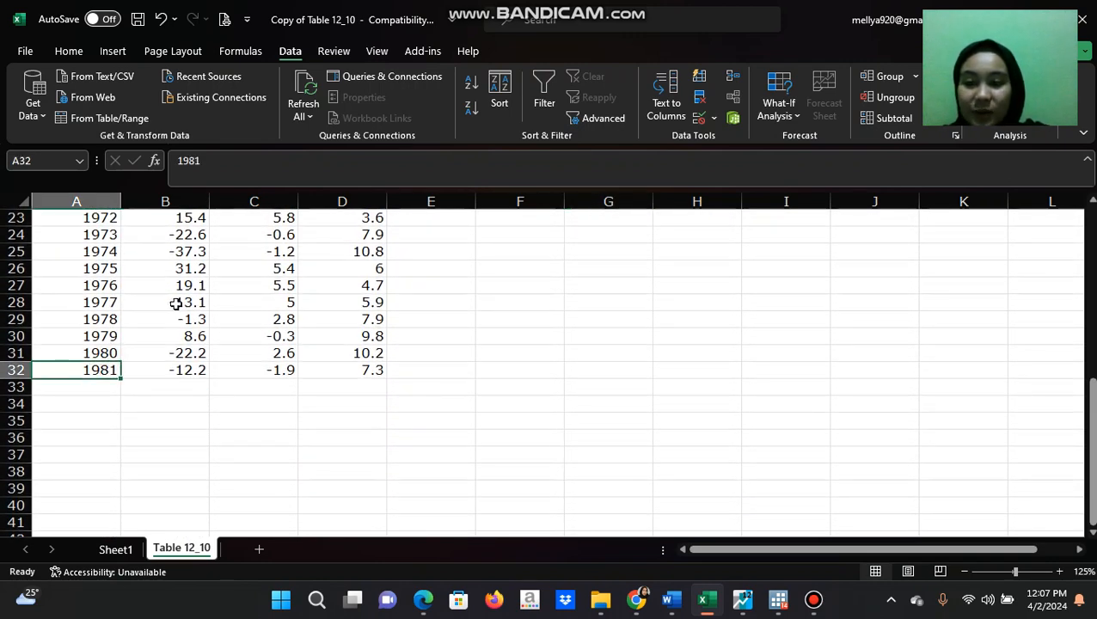
scroll(176, 303, up, 7)
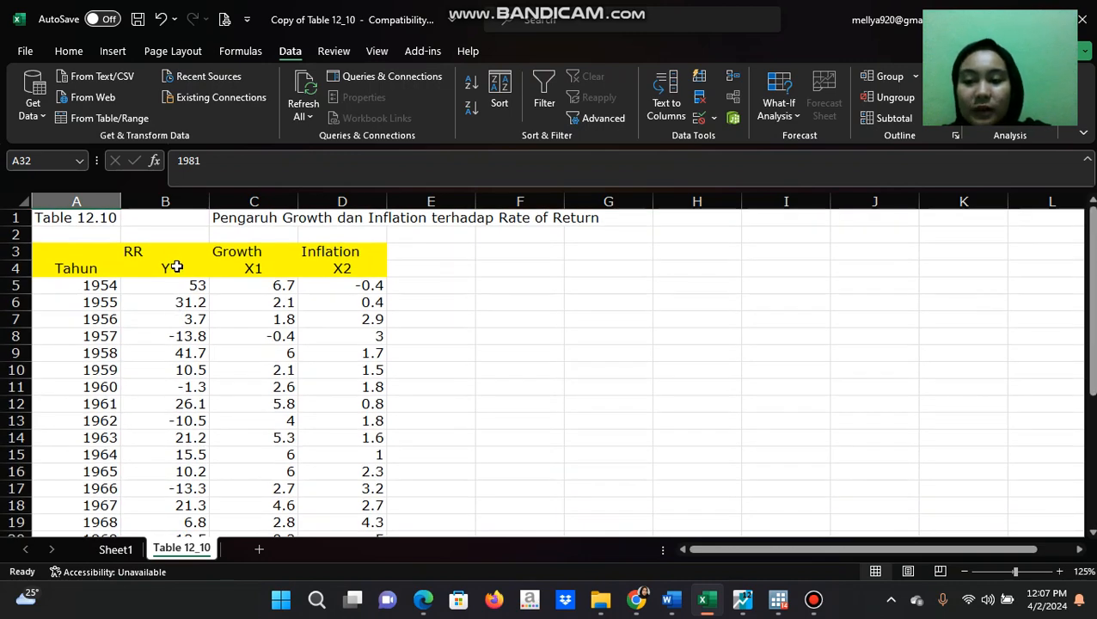
click(176, 267)
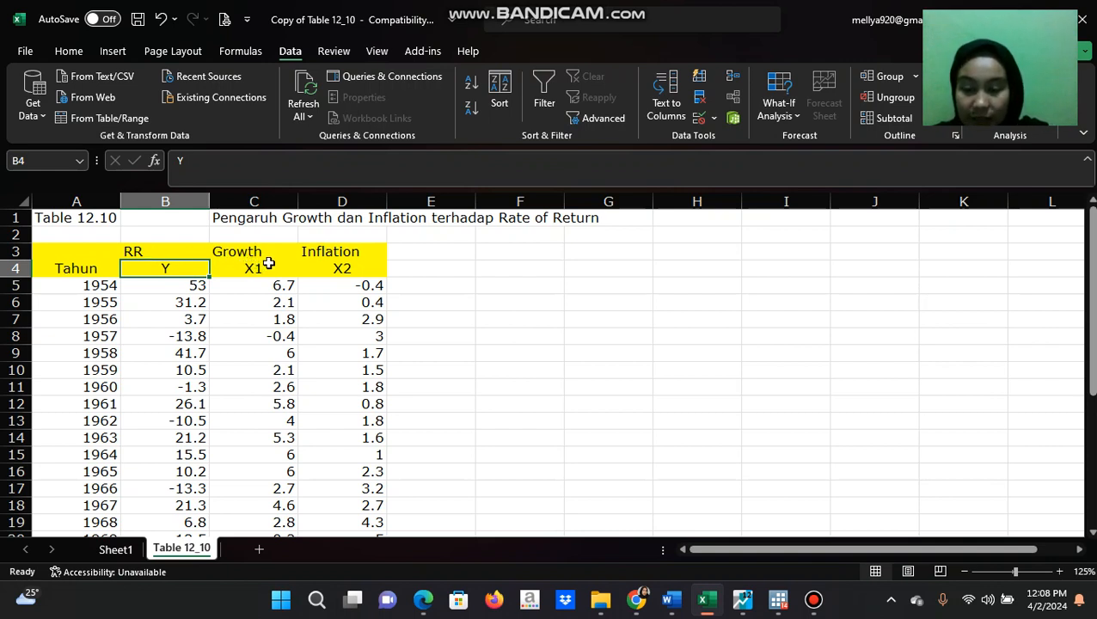
click(331, 257)
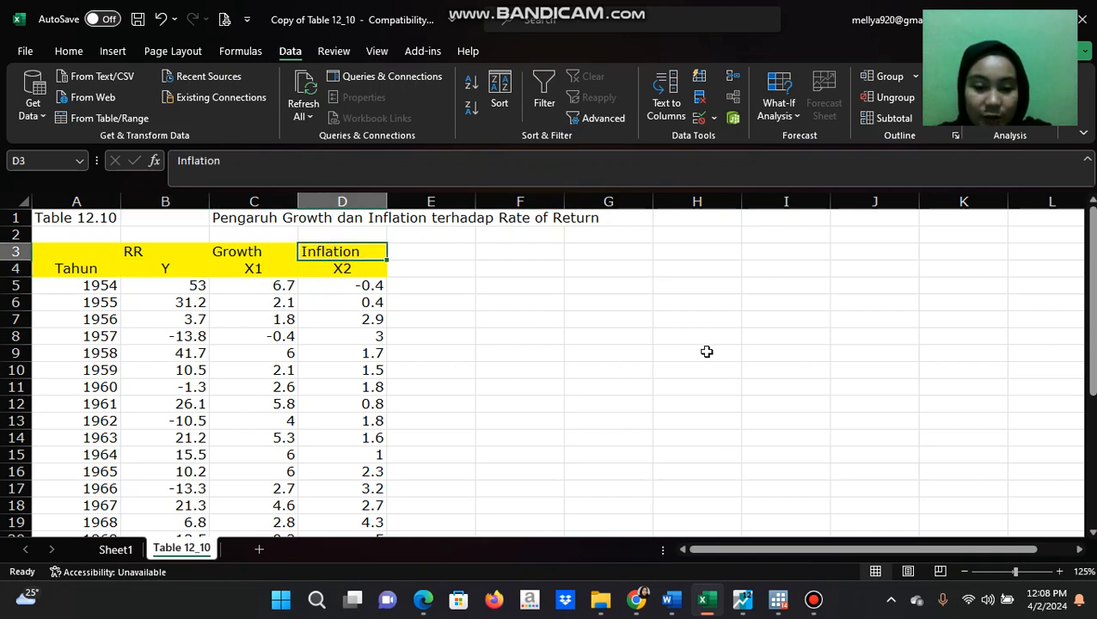
- Switch to EViews and start creating a new workfile
click(743, 599)
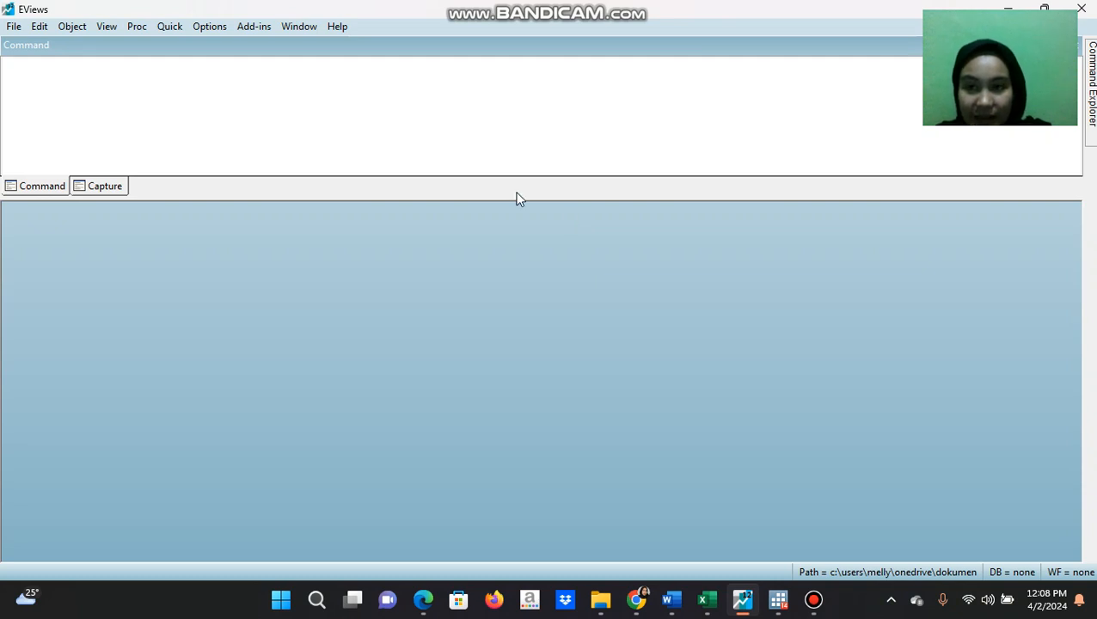
click(14, 28)
mouse_move(28, 44)
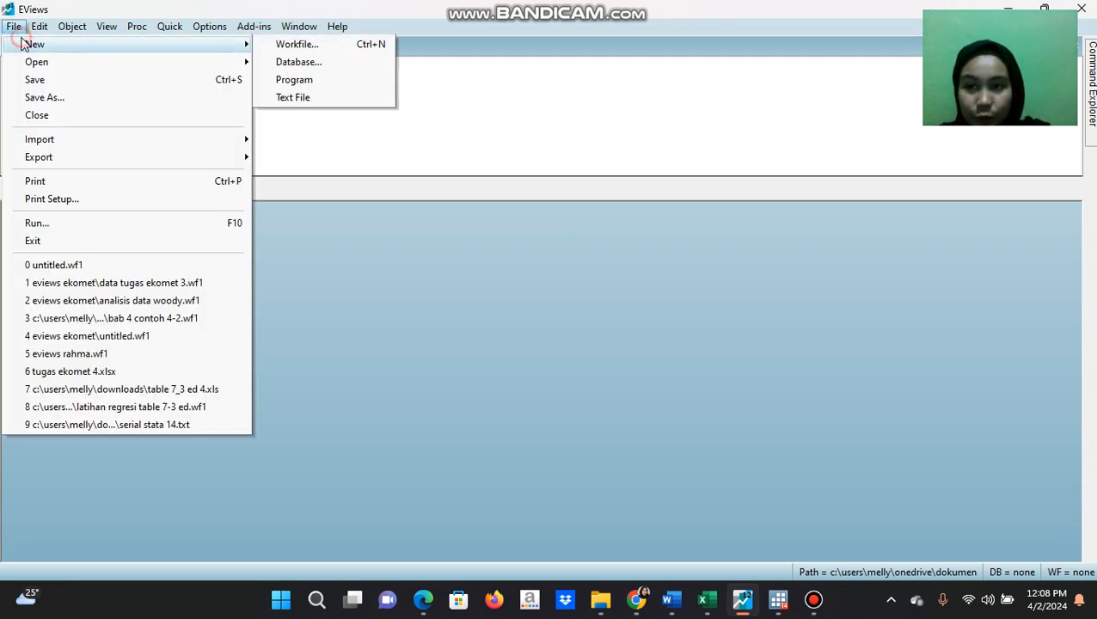
click(264, 50)
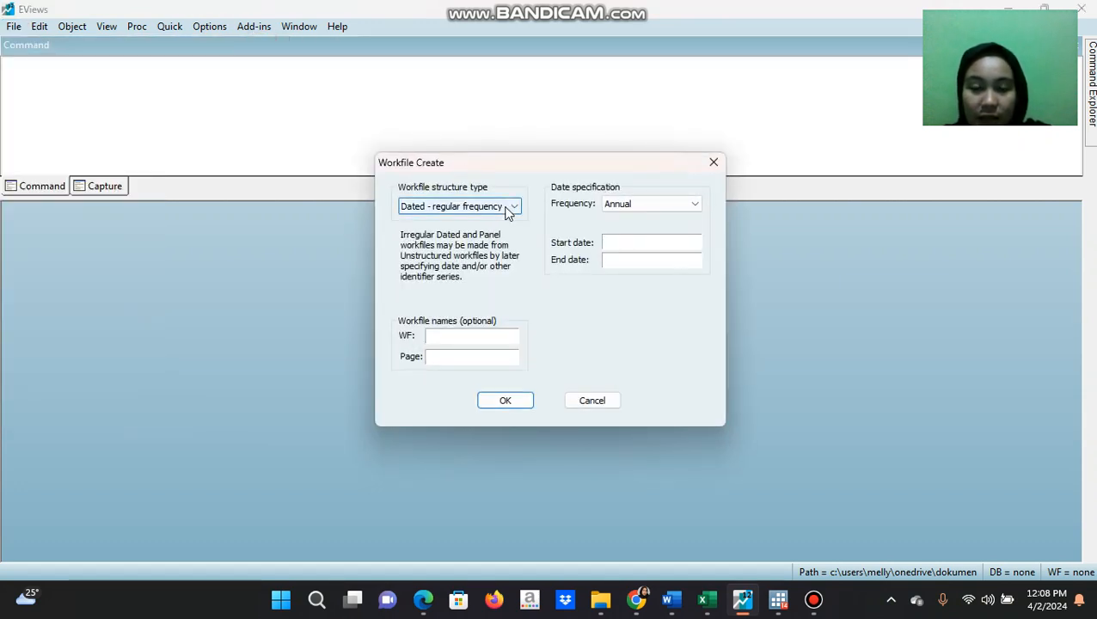
- Try the Unstructured / Undated and Balanced Panel structure types, and return to Dated - regular frequency
click(507, 210)
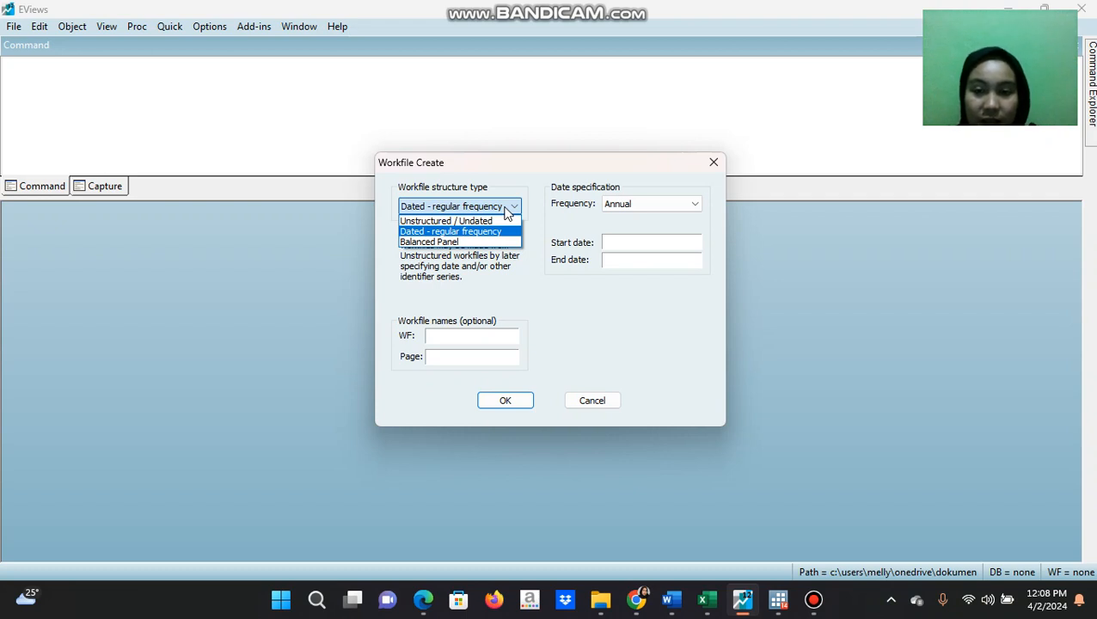
click(493, 222)
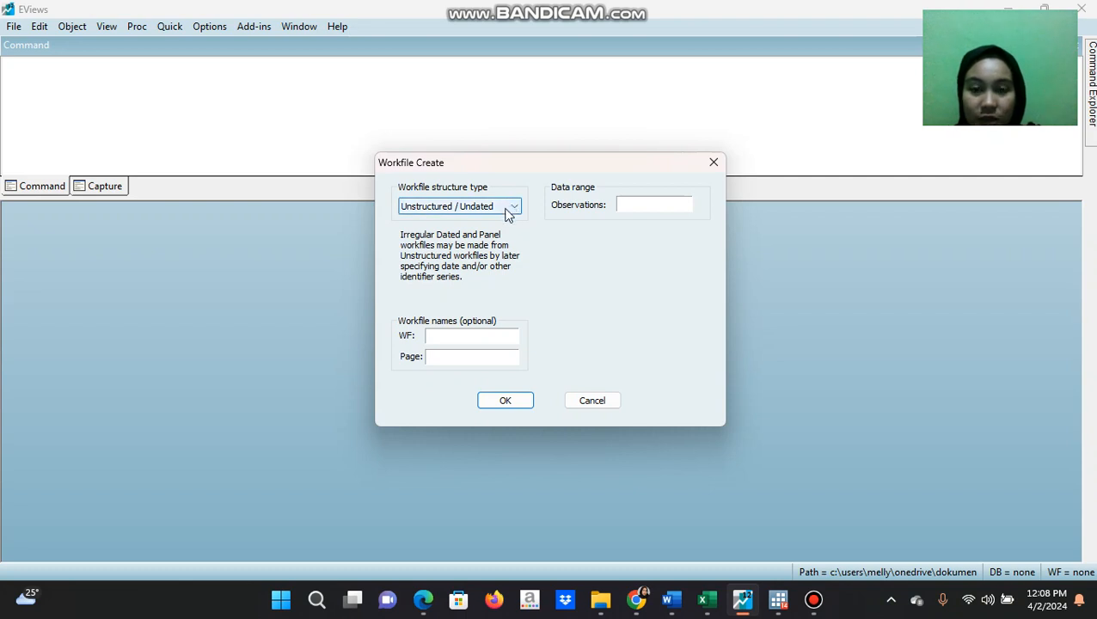
click(508, 213)
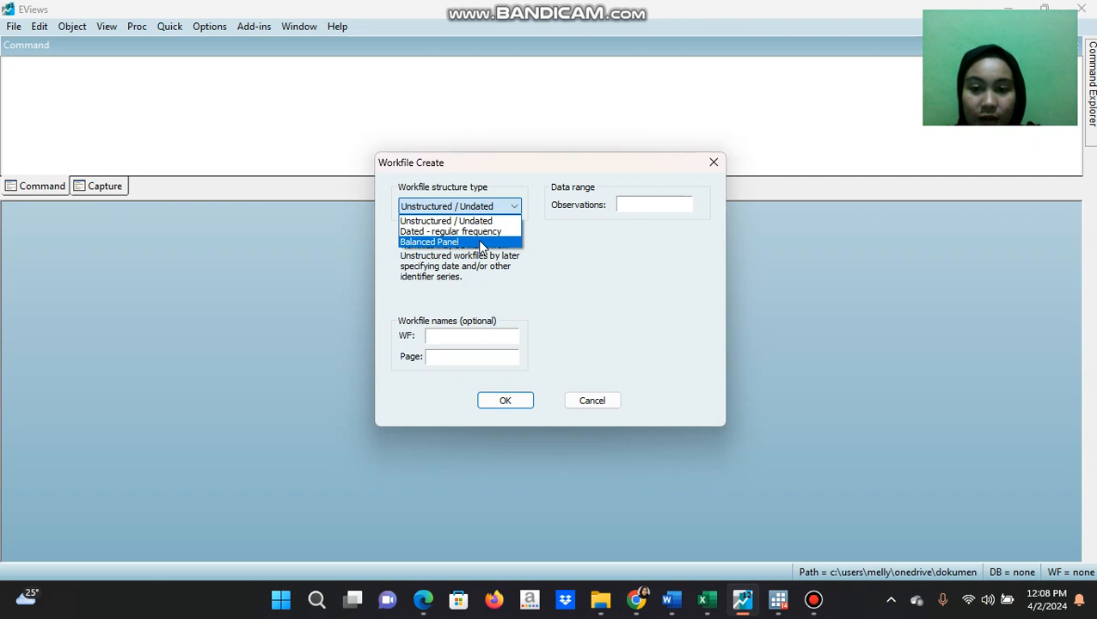
click(481, 243)
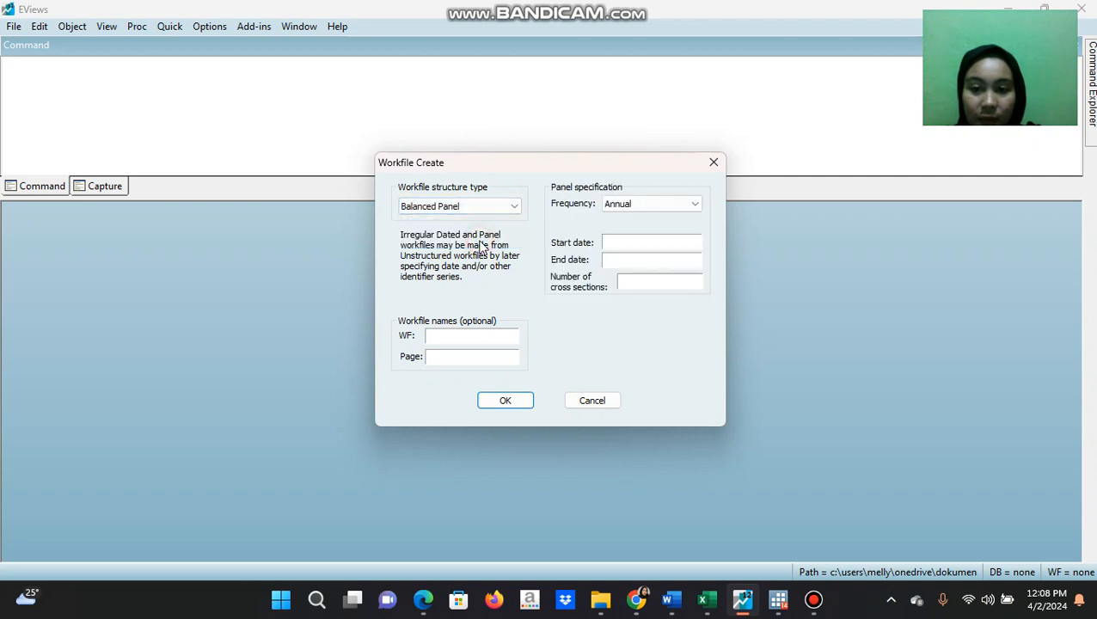
click(513, 208)
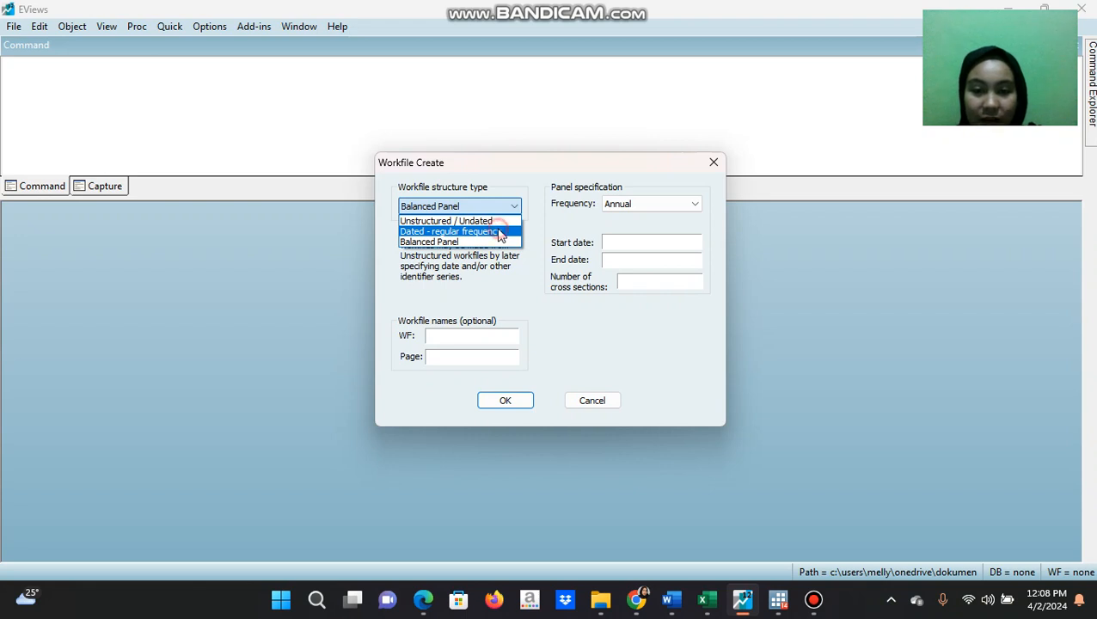
click(500, 232)
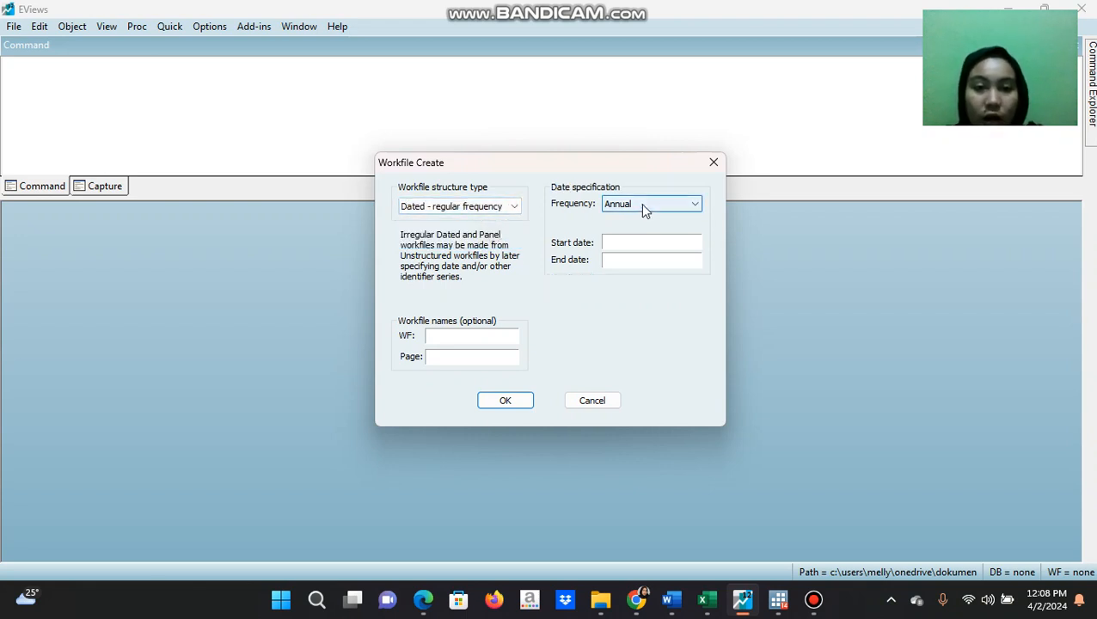
- Create the annual workfile with start date 1954 and end date 1981
click(611, 244)
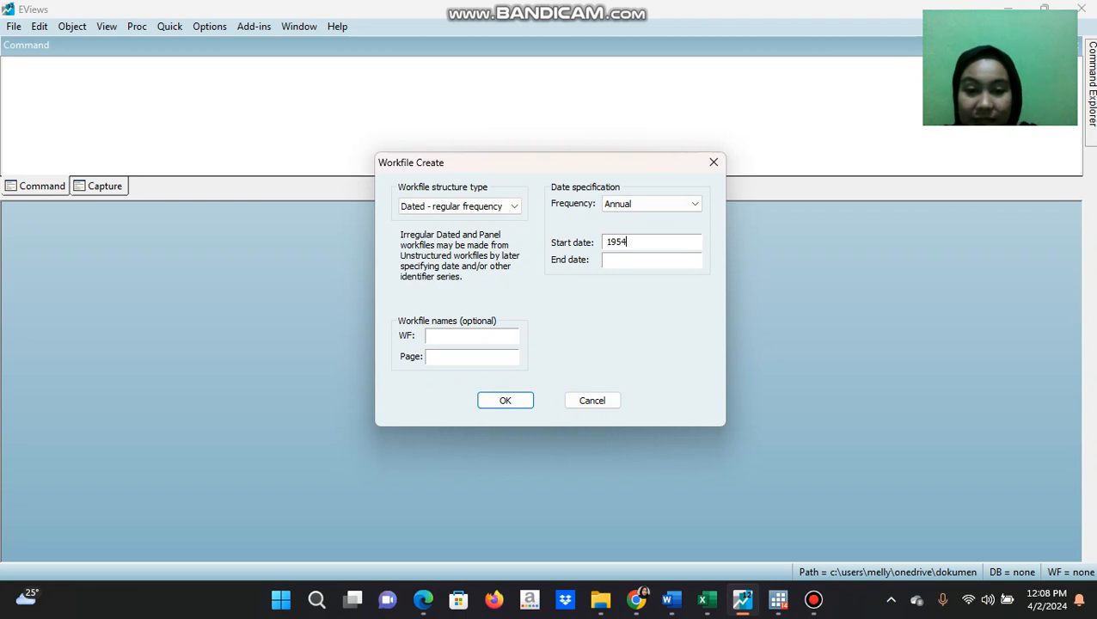
click(624, 262)
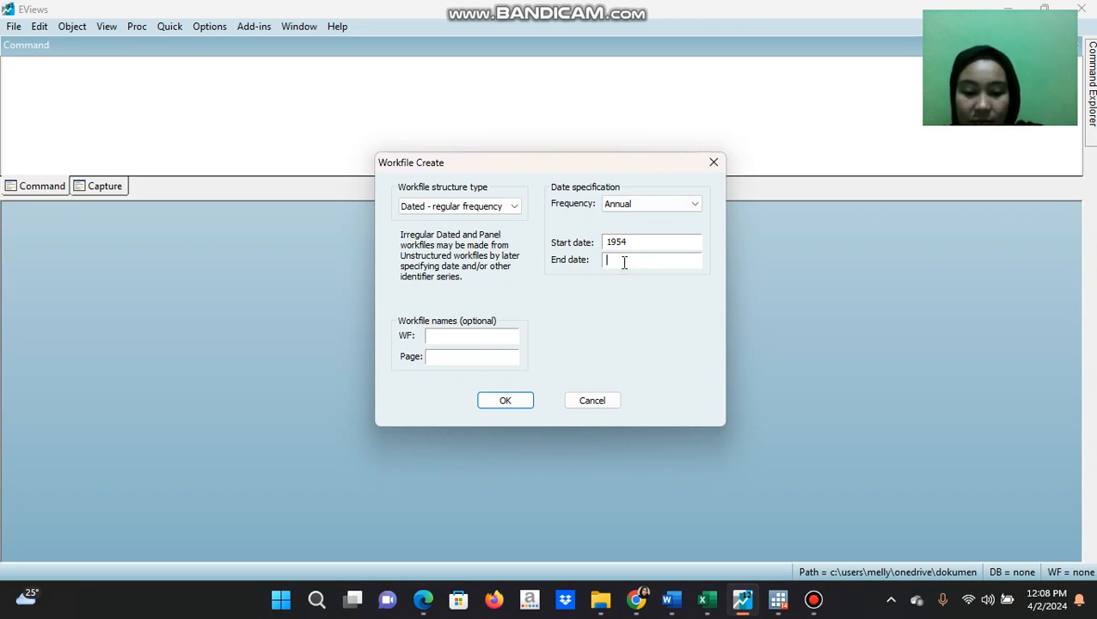
text(1981)
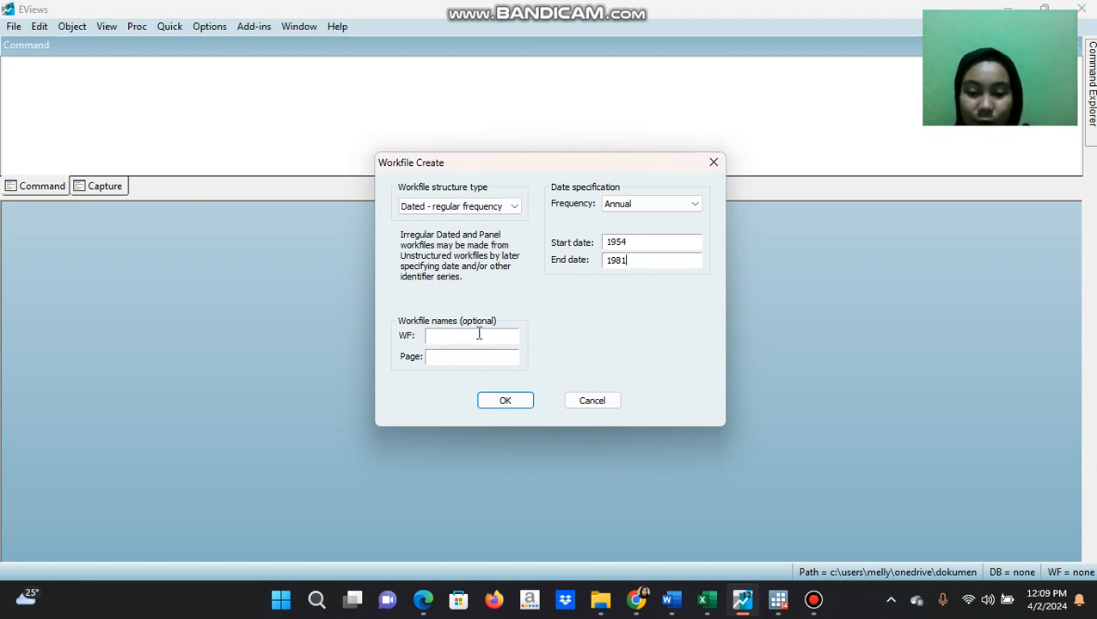
click(505, 402)
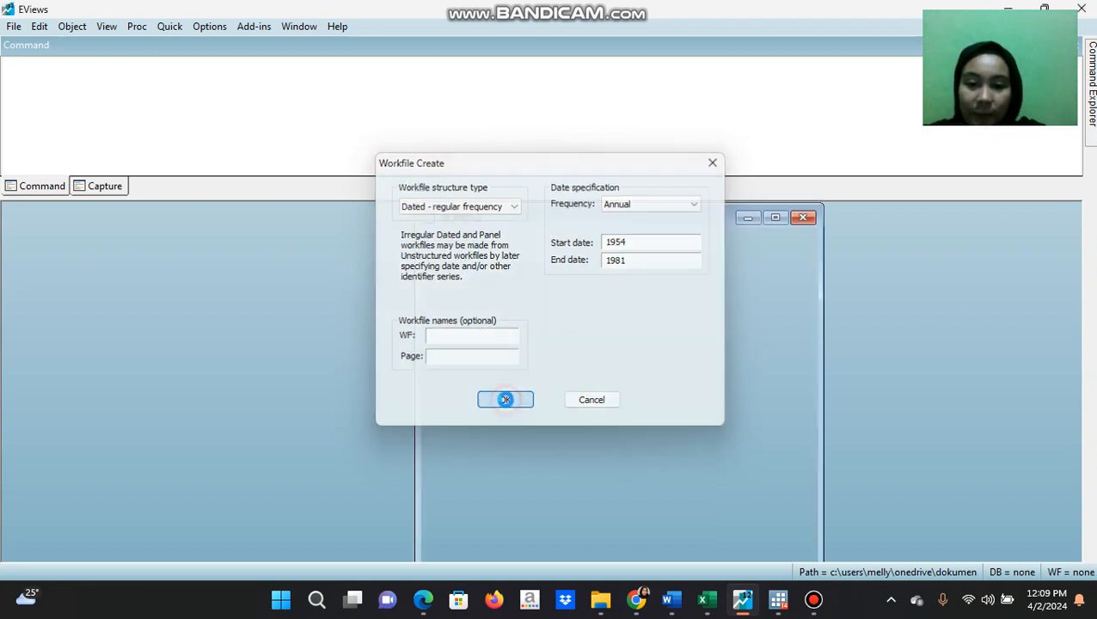
- Move the workfile window aside to free up space and open an empty group for entering series
drag(616, 216, 211, 216)
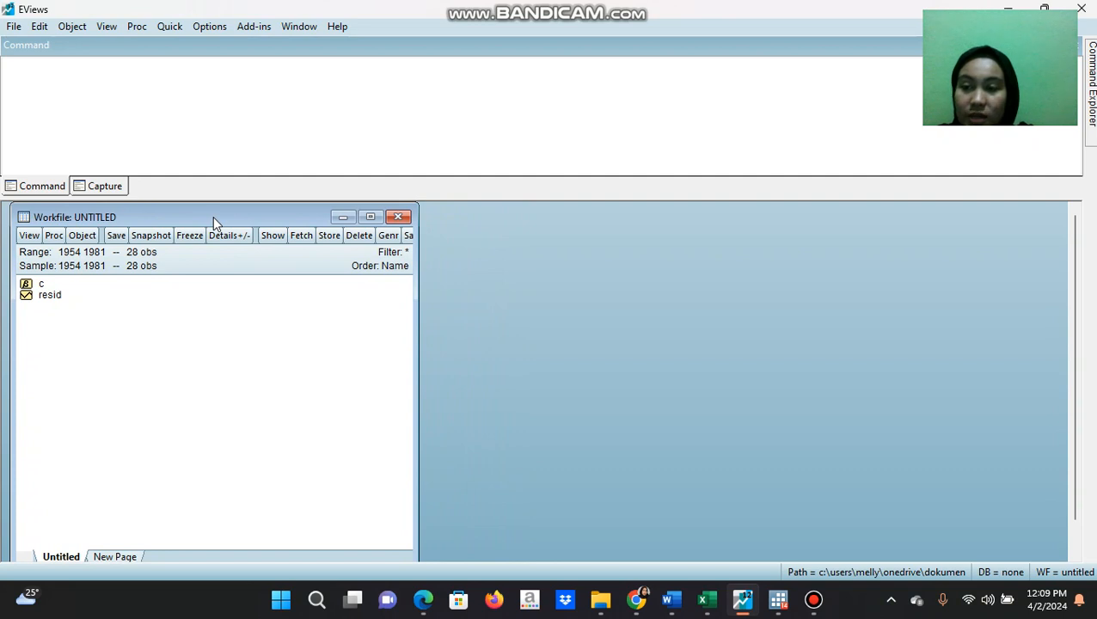
click(167, 32)
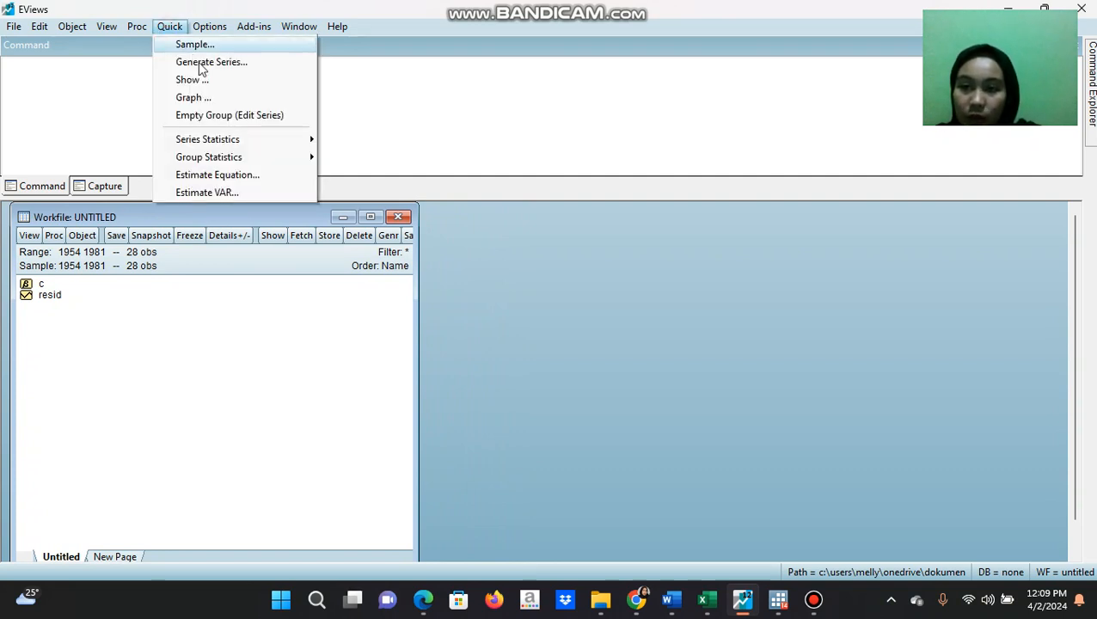
click(237, 118)
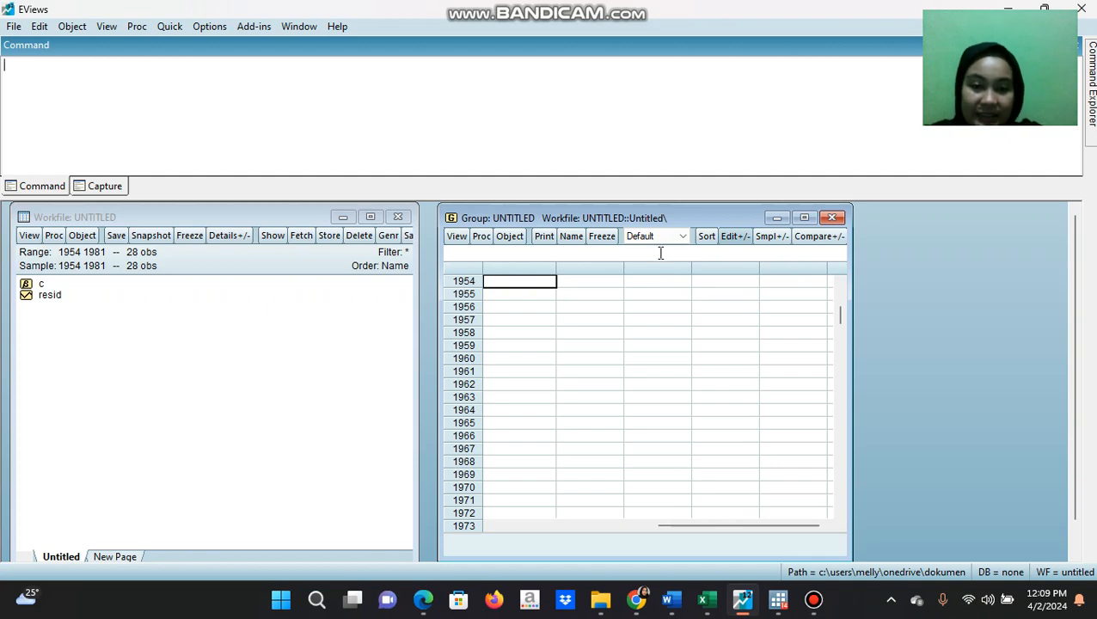
- Switch to Excel and copy the Y, X1 and X2 columns with their headers, cells B4:D32
click(706, 601)
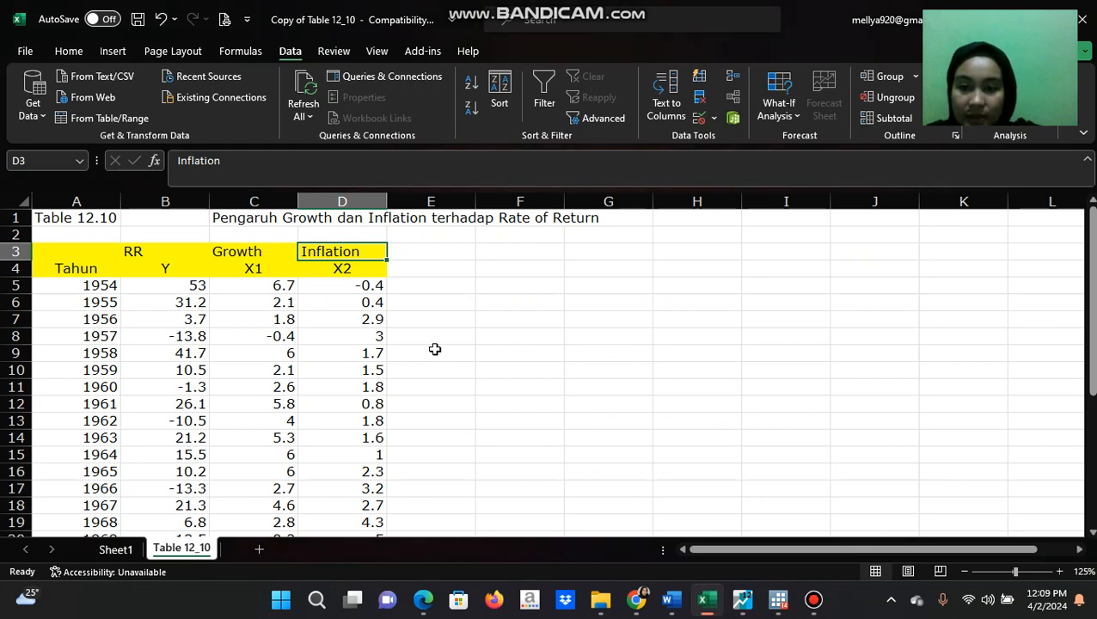
drag(181, 268, 338, 521)
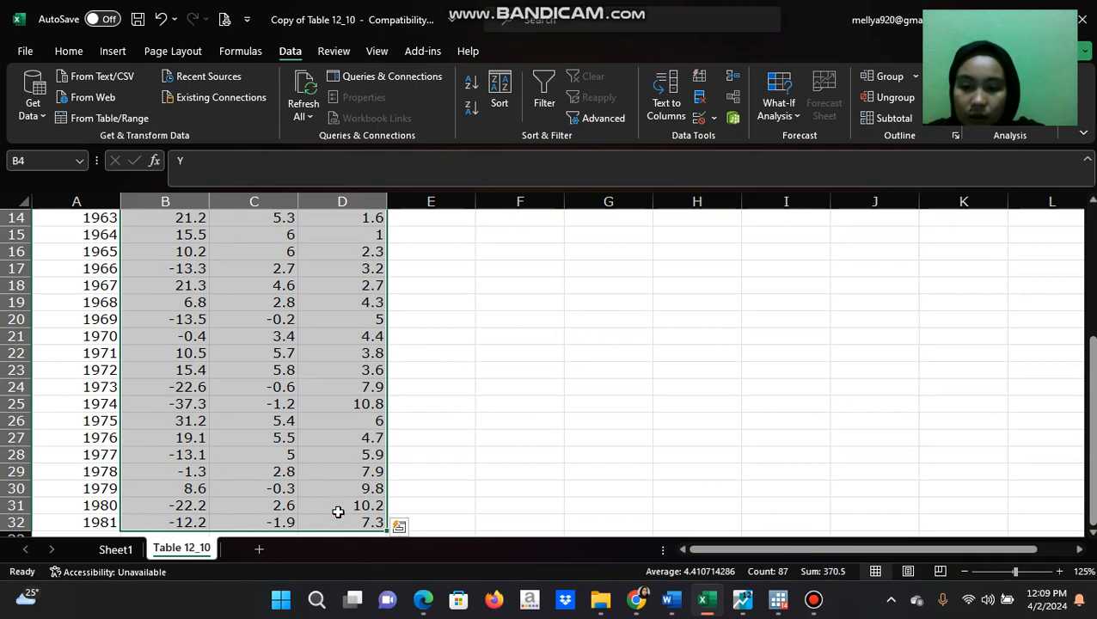
right_click(340, 512)
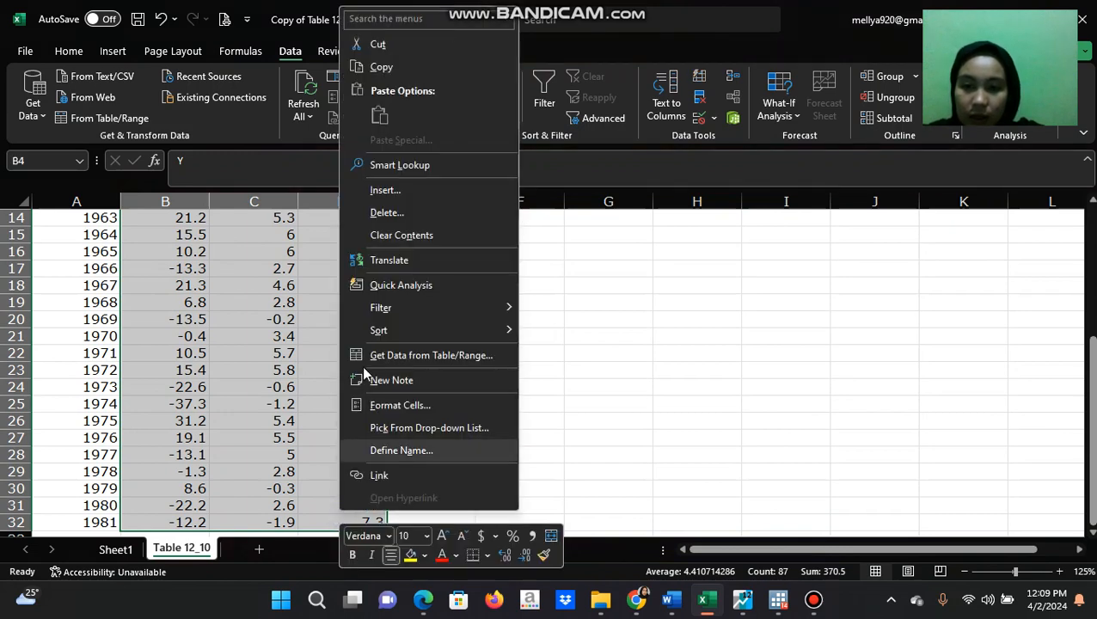
click(382, 68)
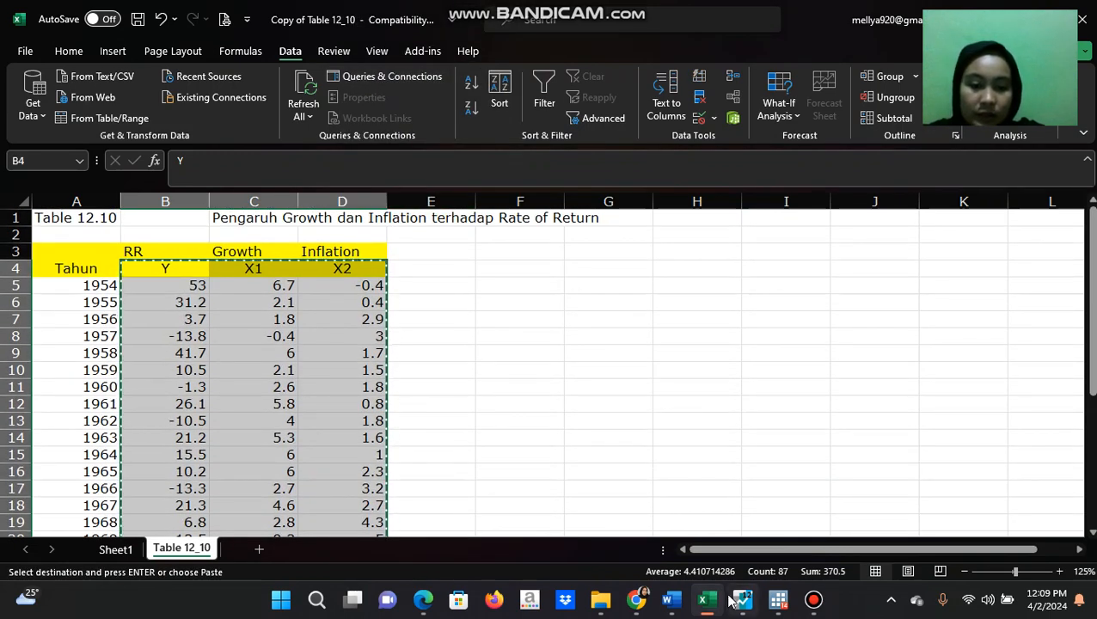
- Switch to EViews and paste the copied data into the empty group, starting in the first cell of the series name row above 1954
click(741, 599)
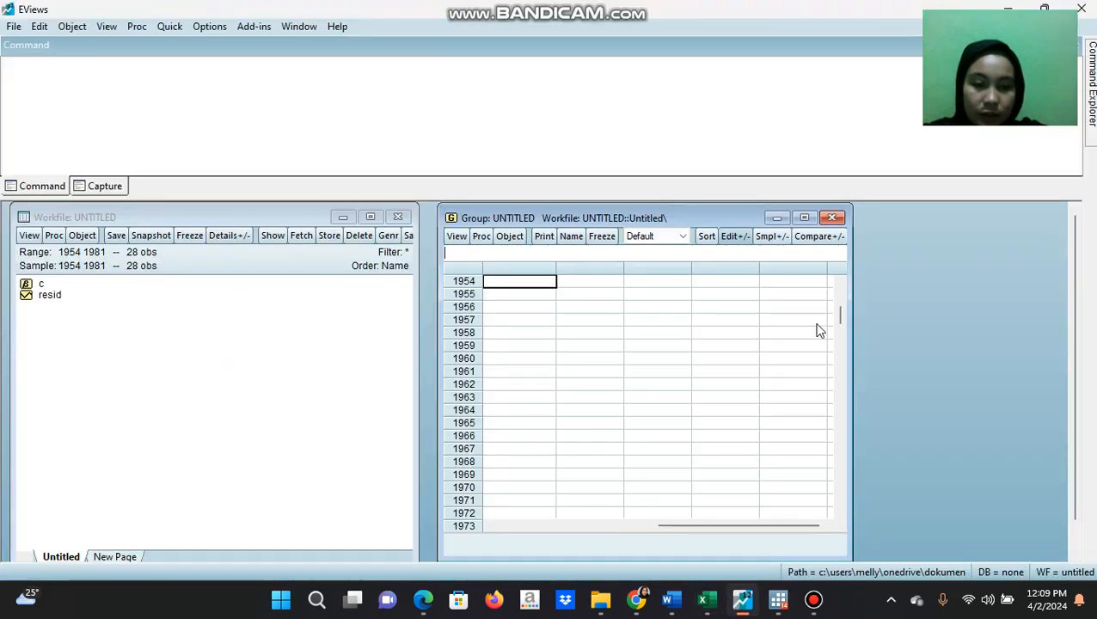
click(840, 283)
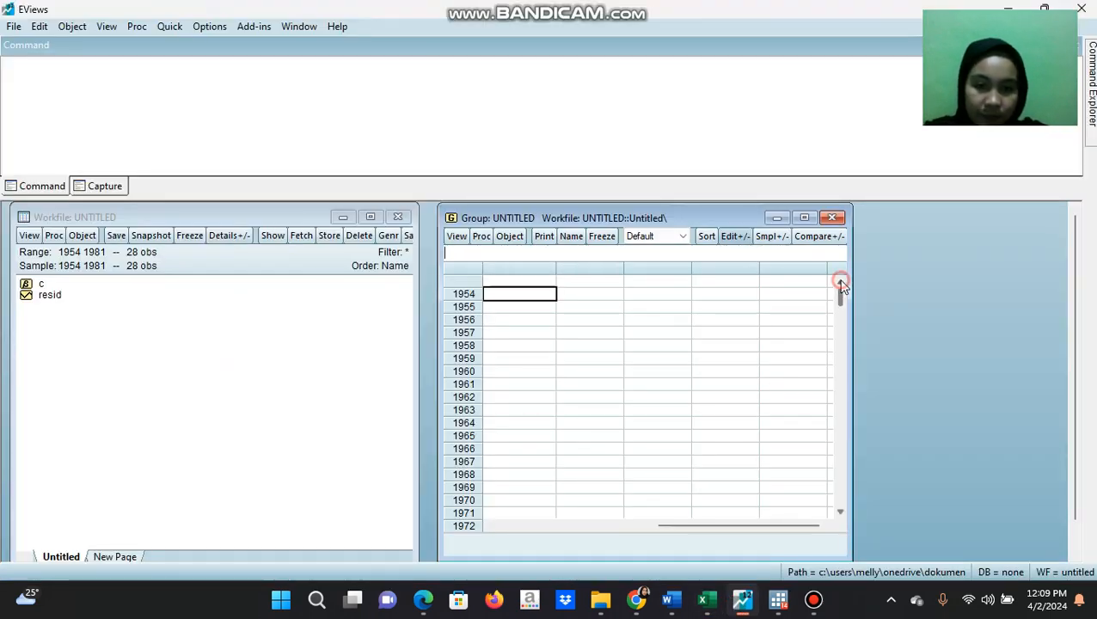
click(514, 285)
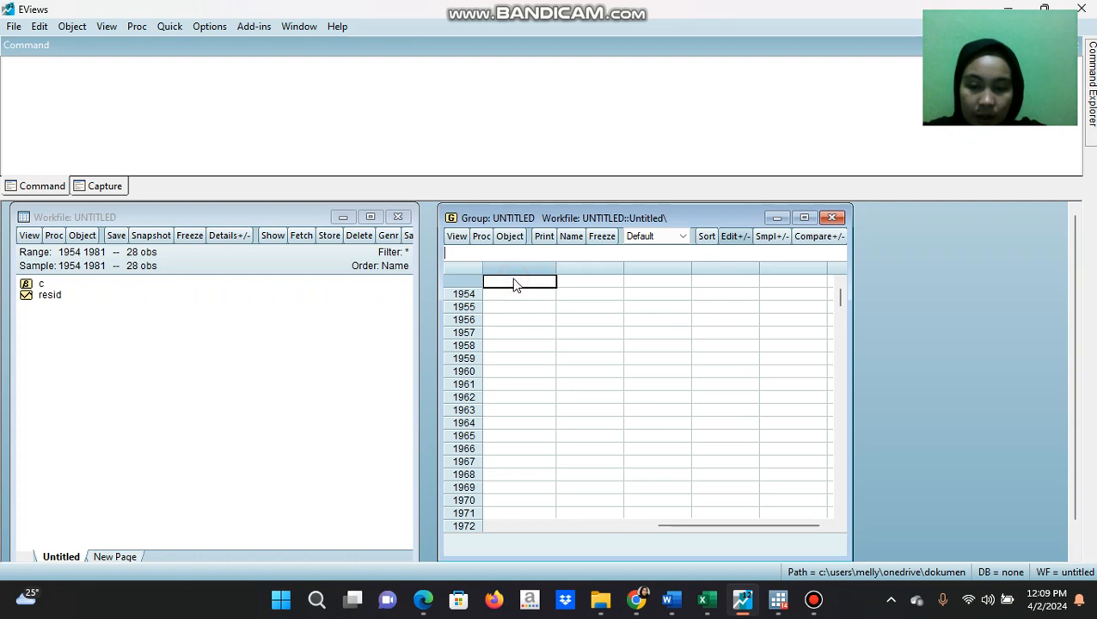
key(ctrl+v)
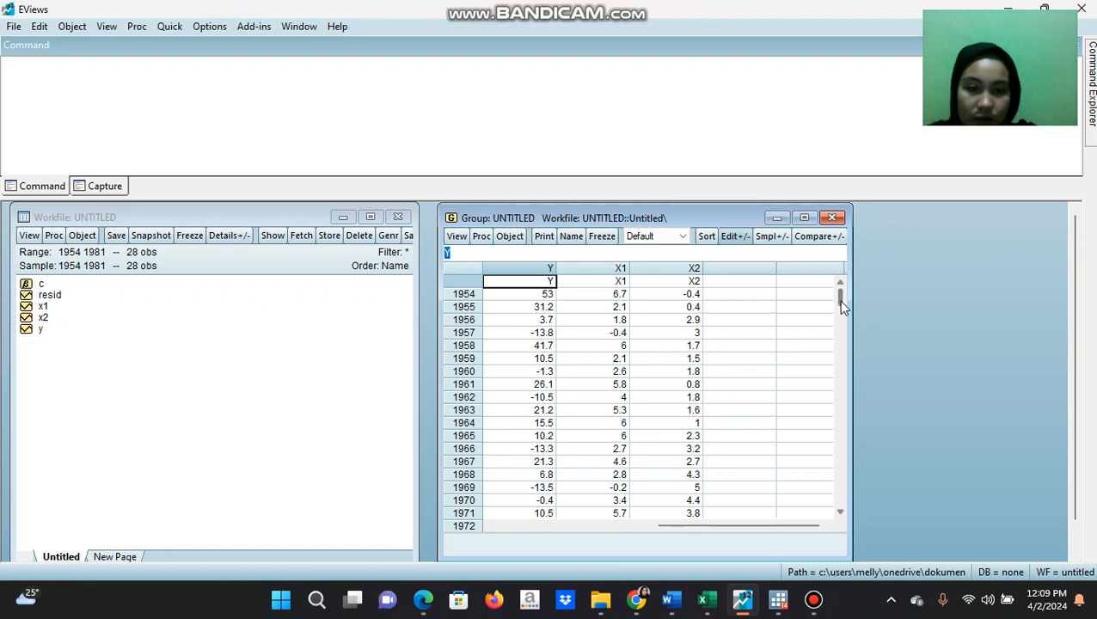
- Name the group dataanalisis and close its window
click(571, 237)
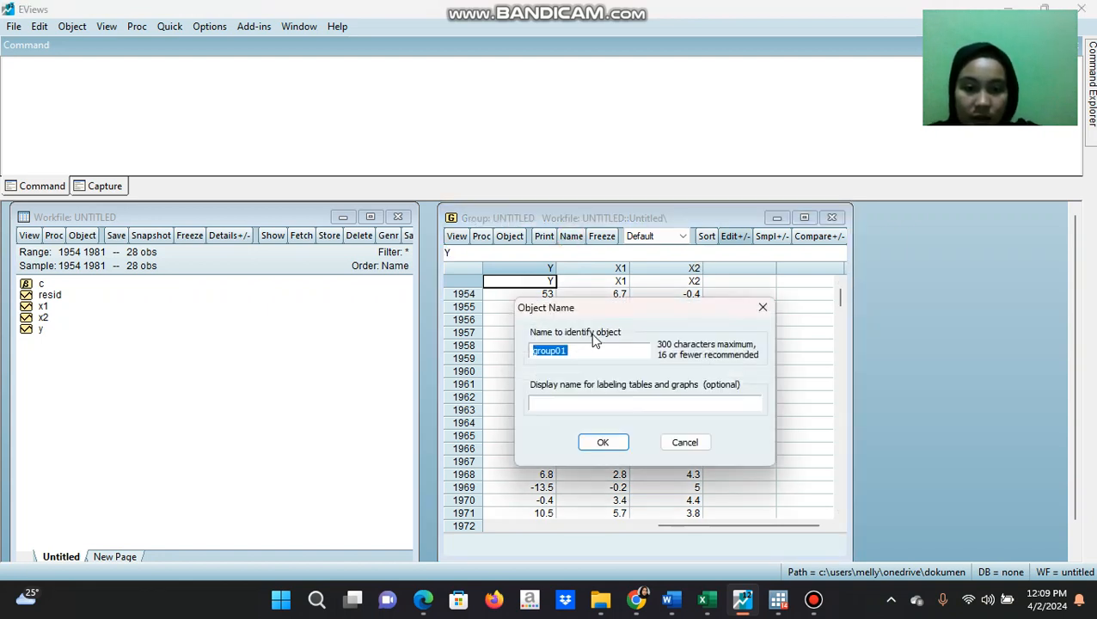
text(dataanalisis)
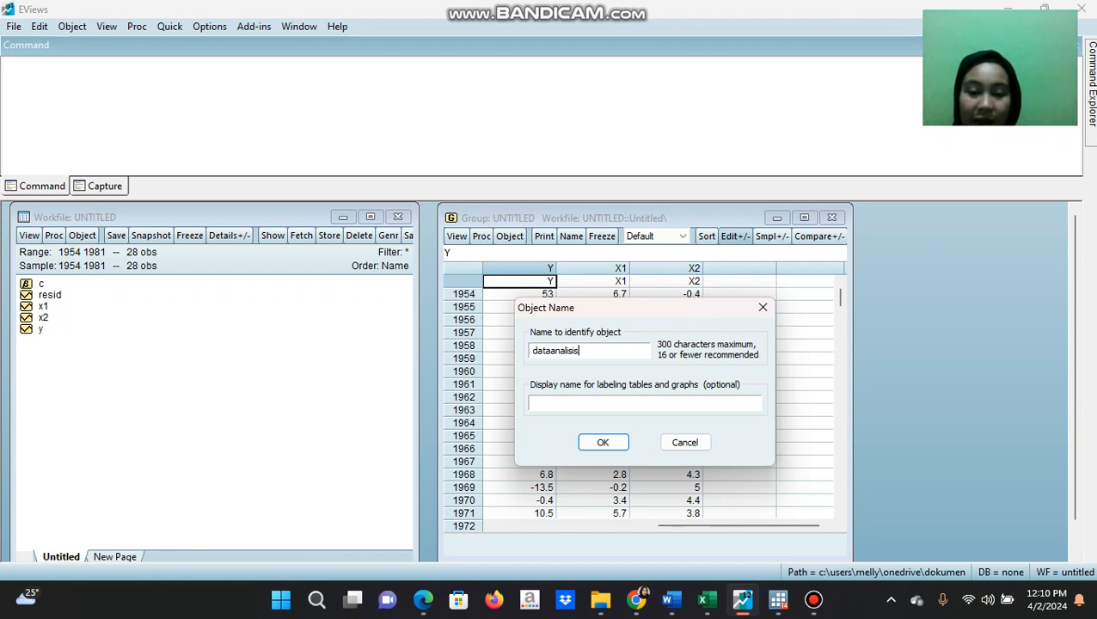
click(602, 441)
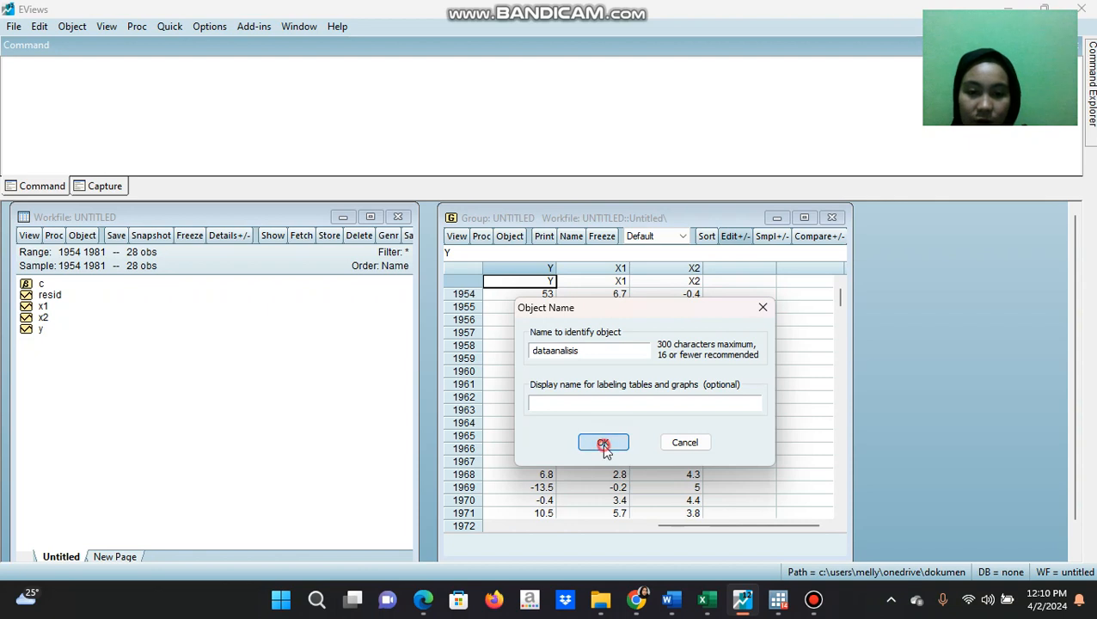
click(830, 221)
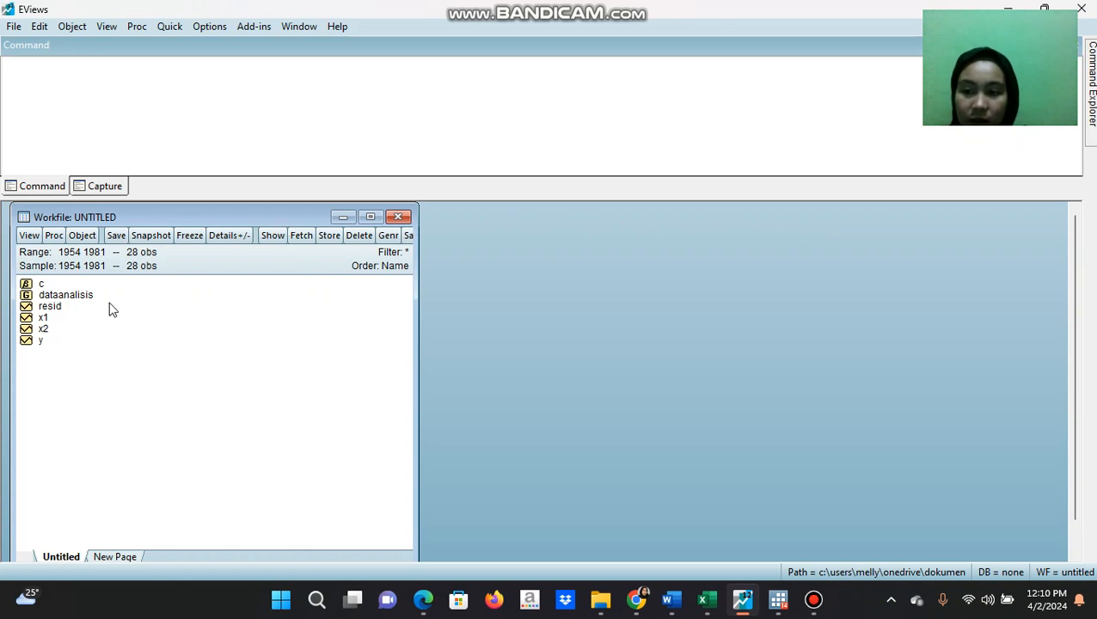
- Open the dataanalisis group and select the y, x1 and x2 series together in the workfile
double_click(75, 297)
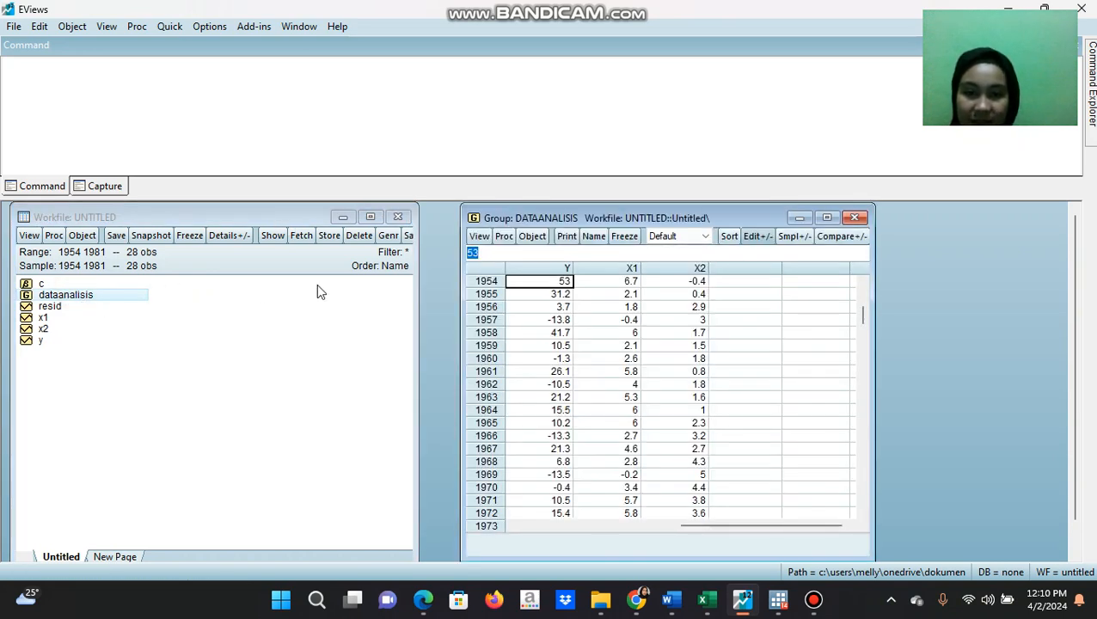
click(601, 252)
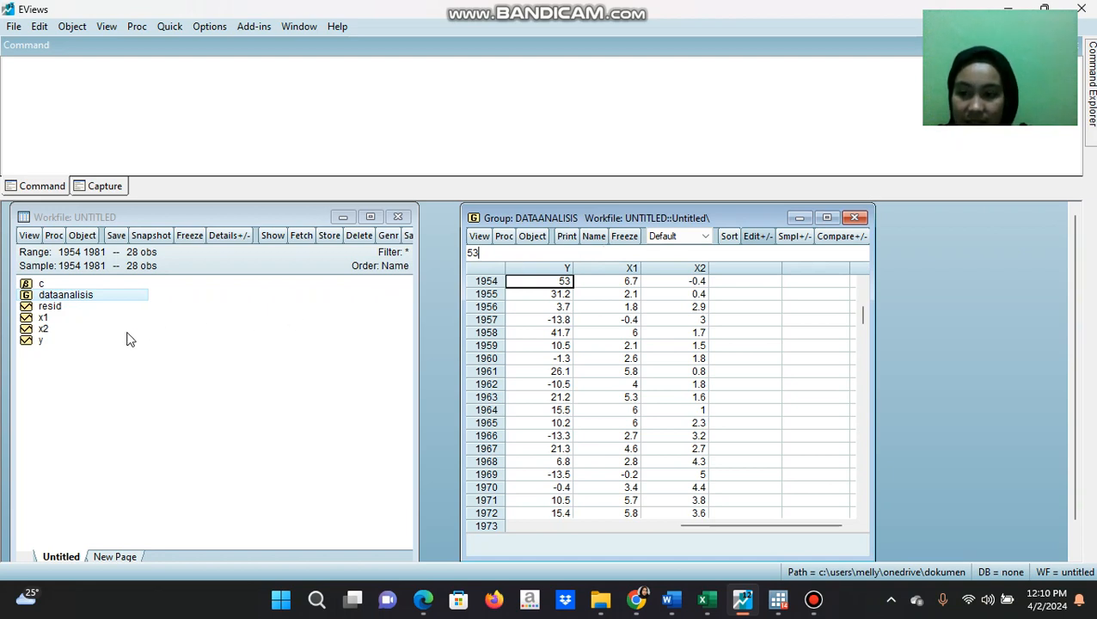
click(61, 345)
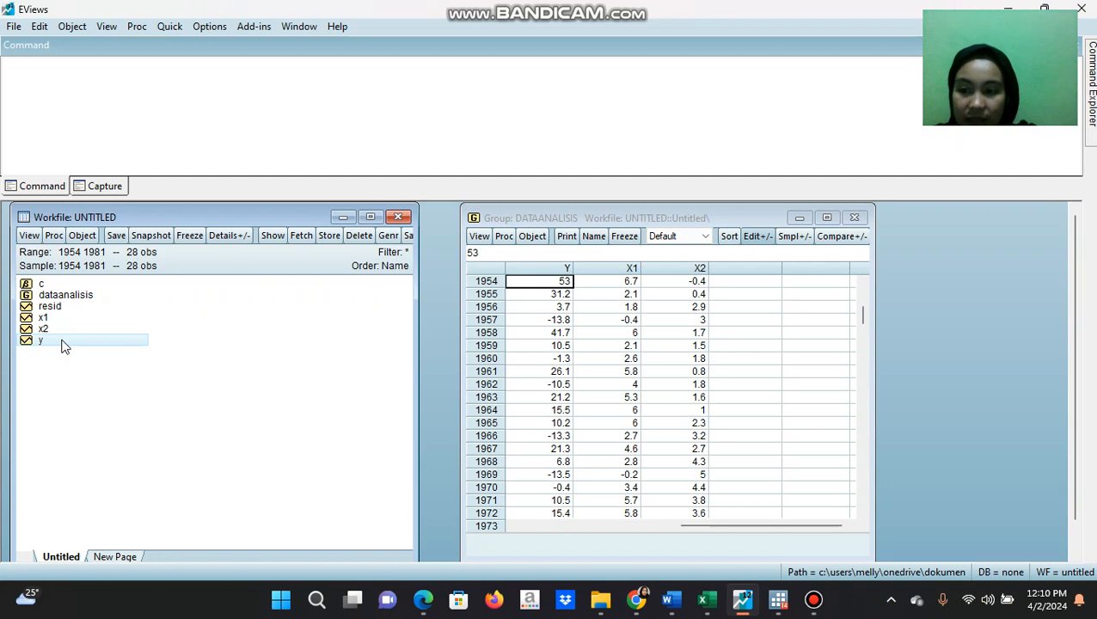
ctrl+click(55, 319)
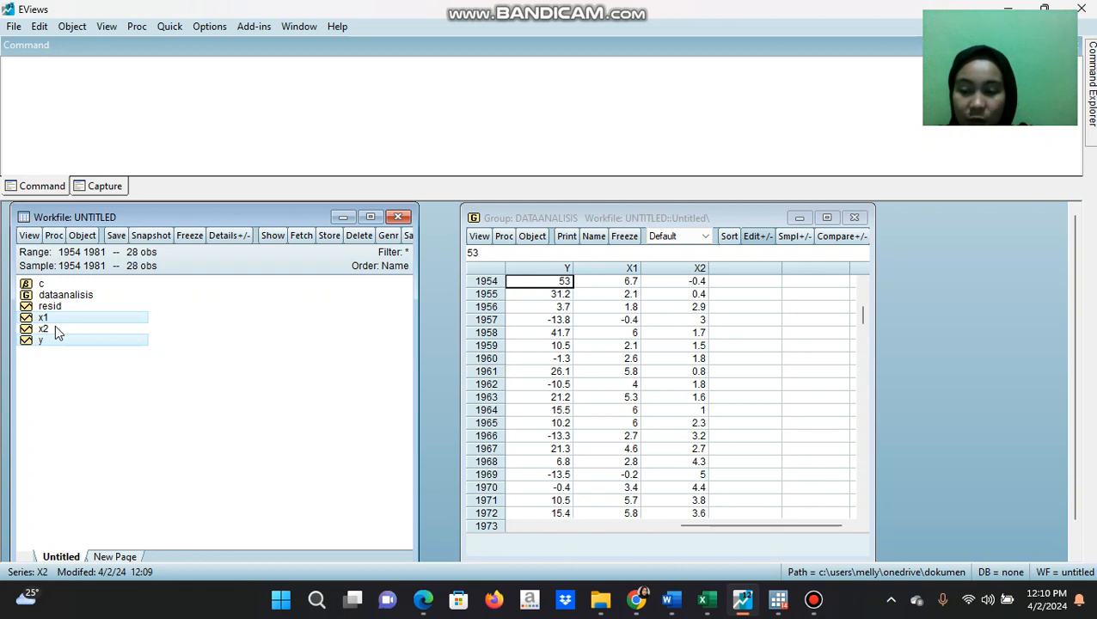
ctrl+click(55, 329)
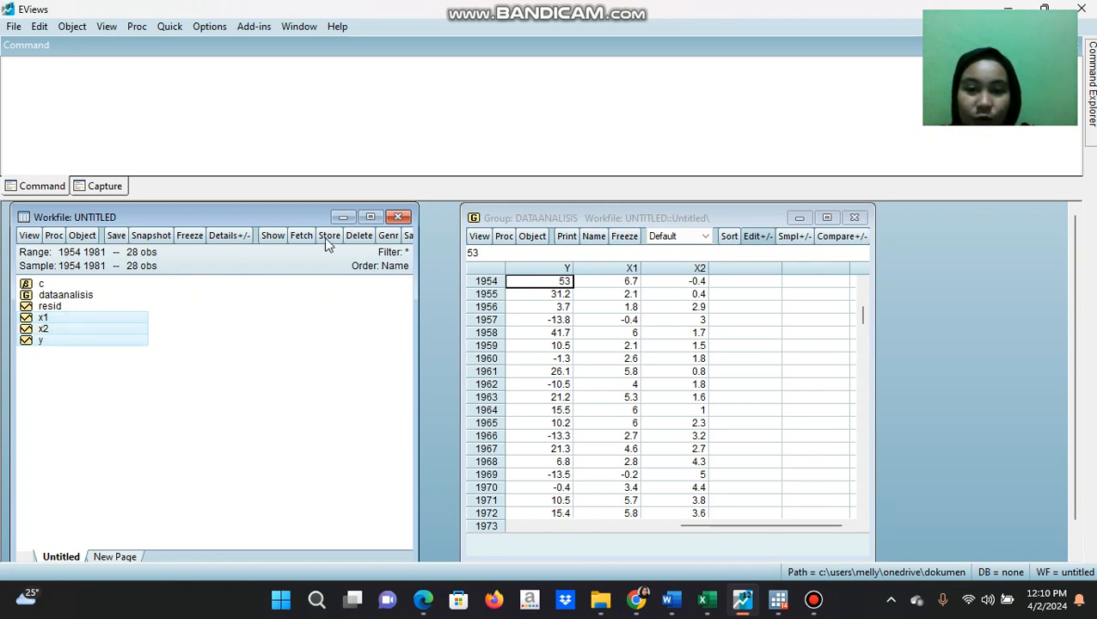
- Estimate a least-squares equation from the group, specified as y c x1 x2, and move the output window over the workfile
click(505, 239)
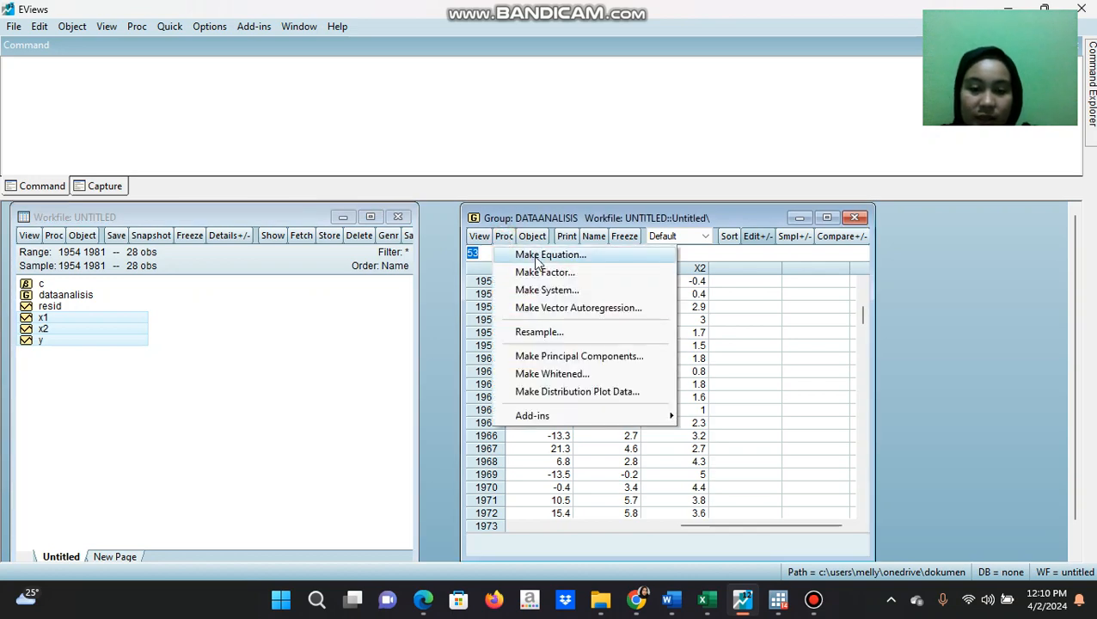
click(536, 257)
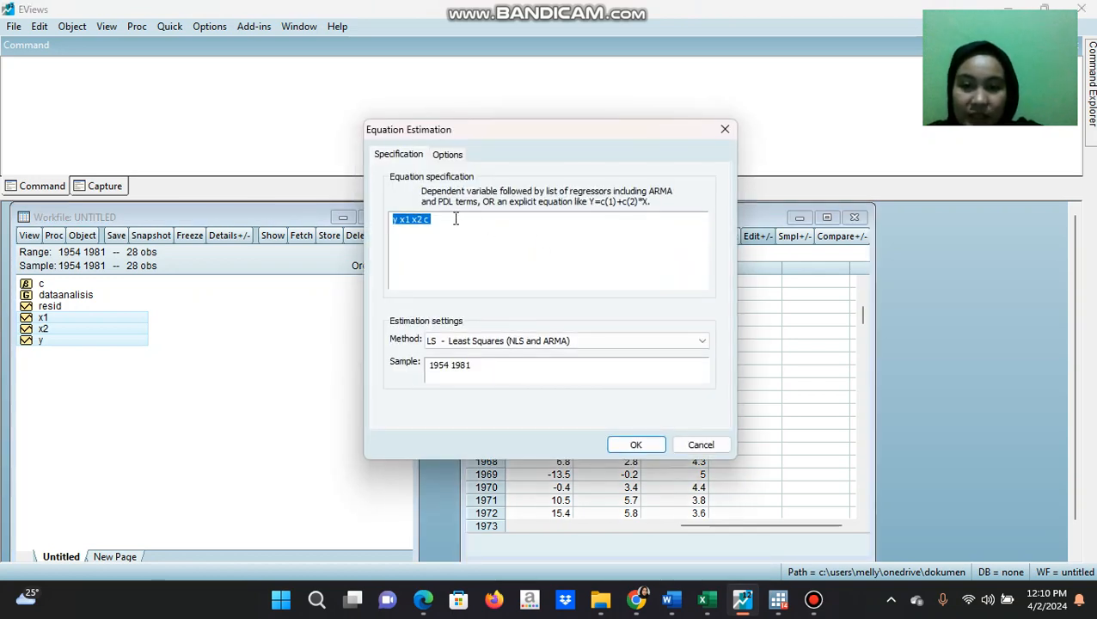
click(449, 220)
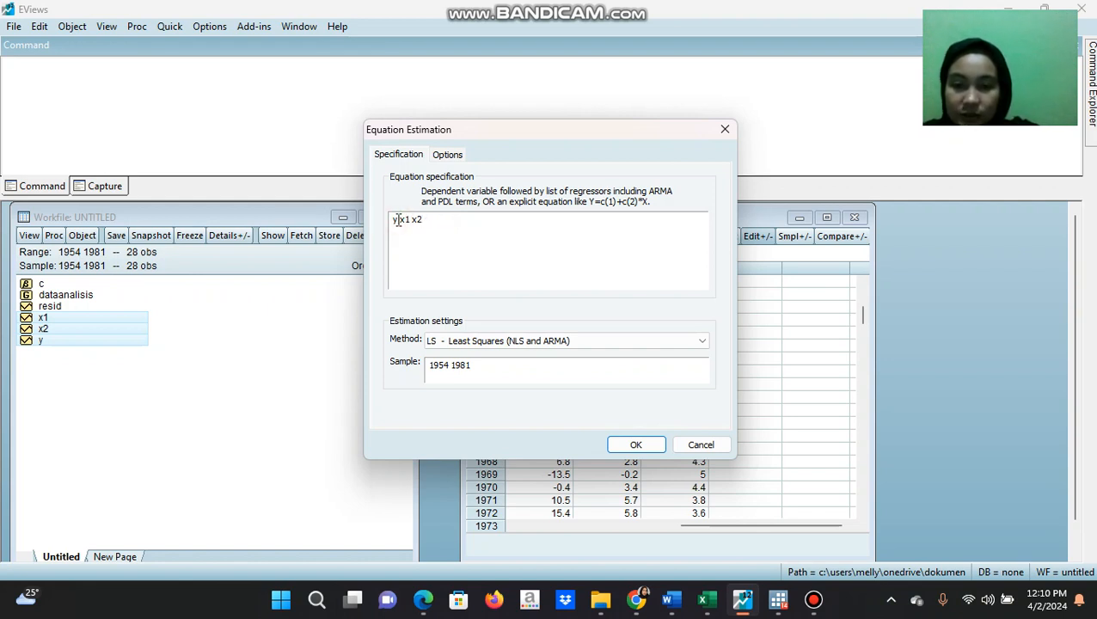
text(c)
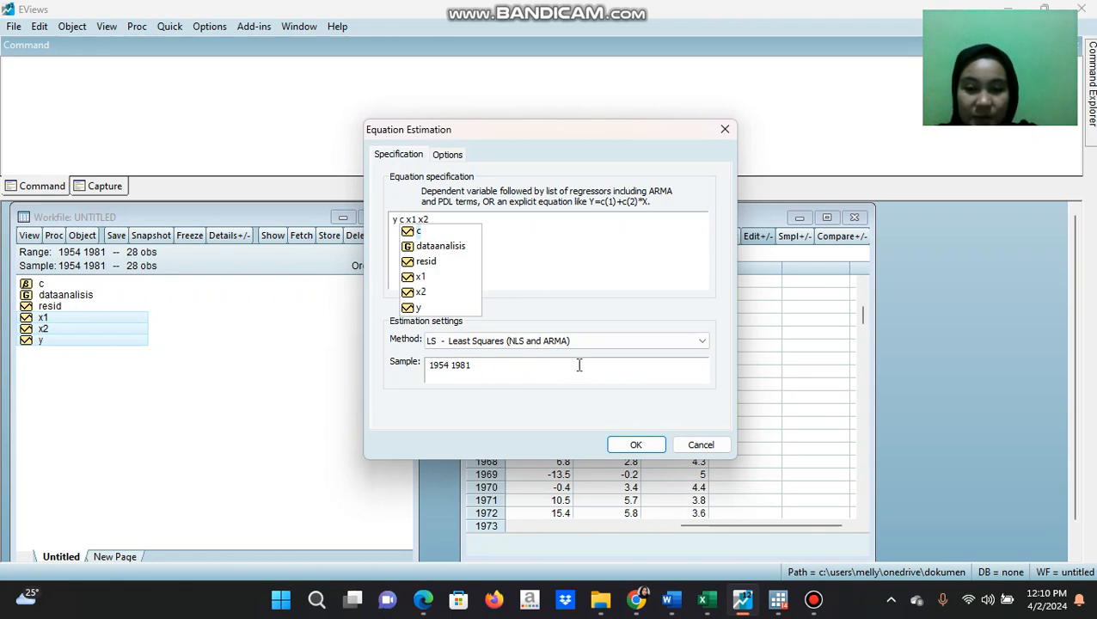
click(627, 445)
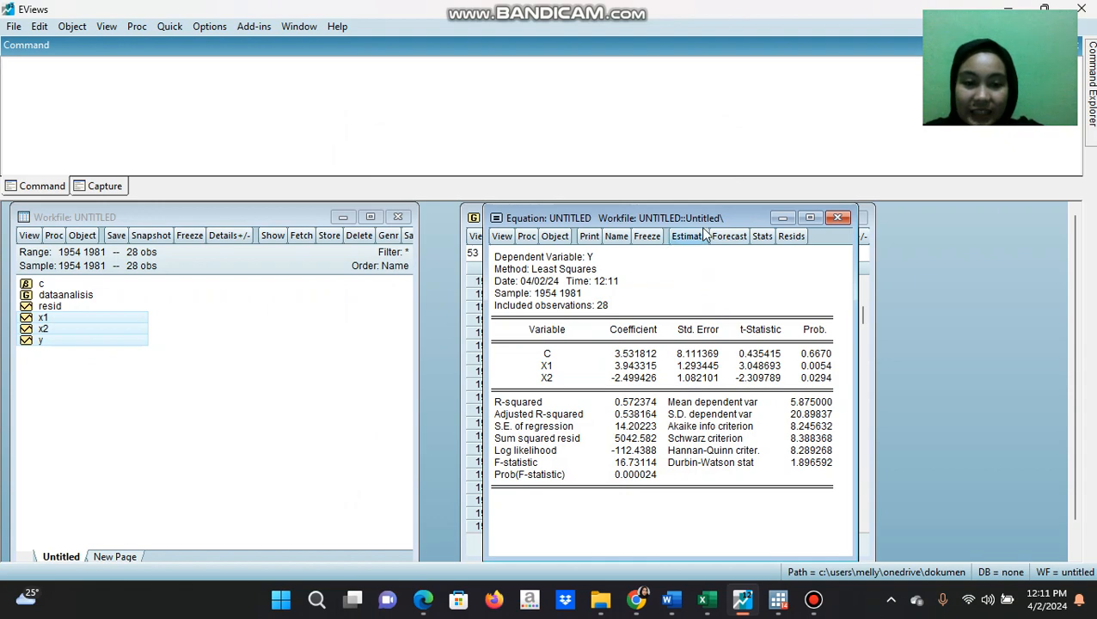
drag(720, 217, 533, 210)
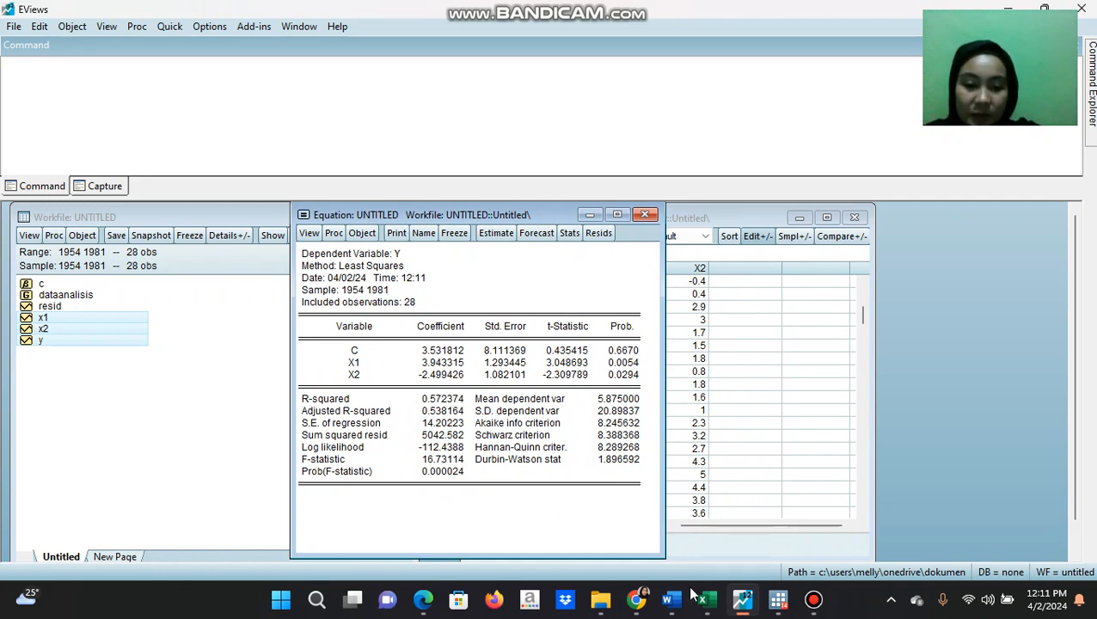
- Switch to the Word document and review the linear model formula and the regression output table beneath it
mouse_move(669, 606)
click(653, 532)
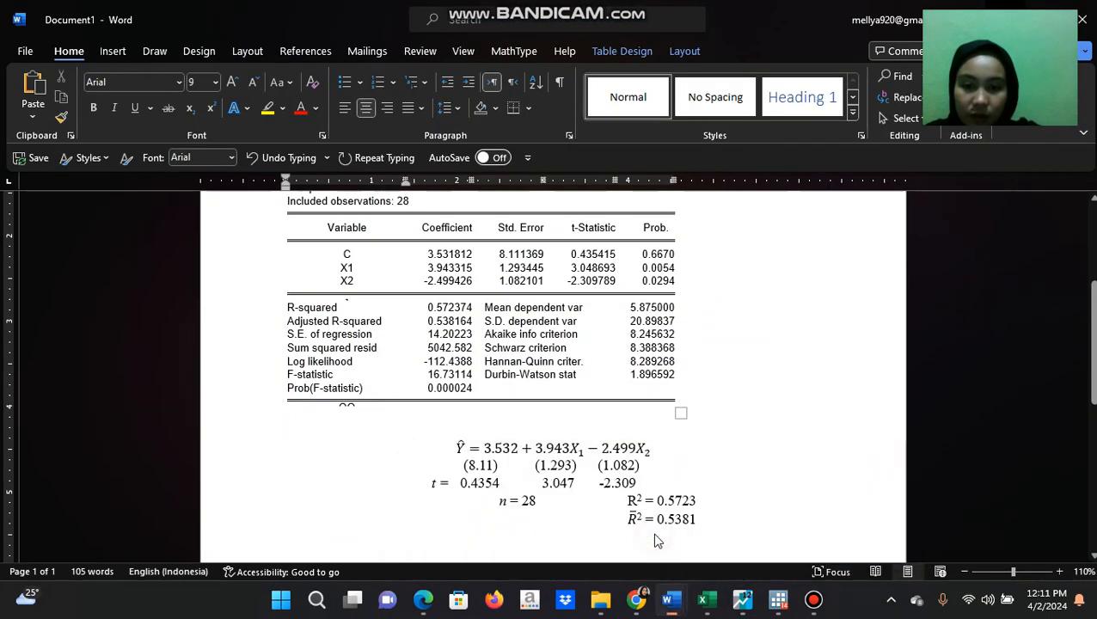
scroll(622, 414, up, 3)
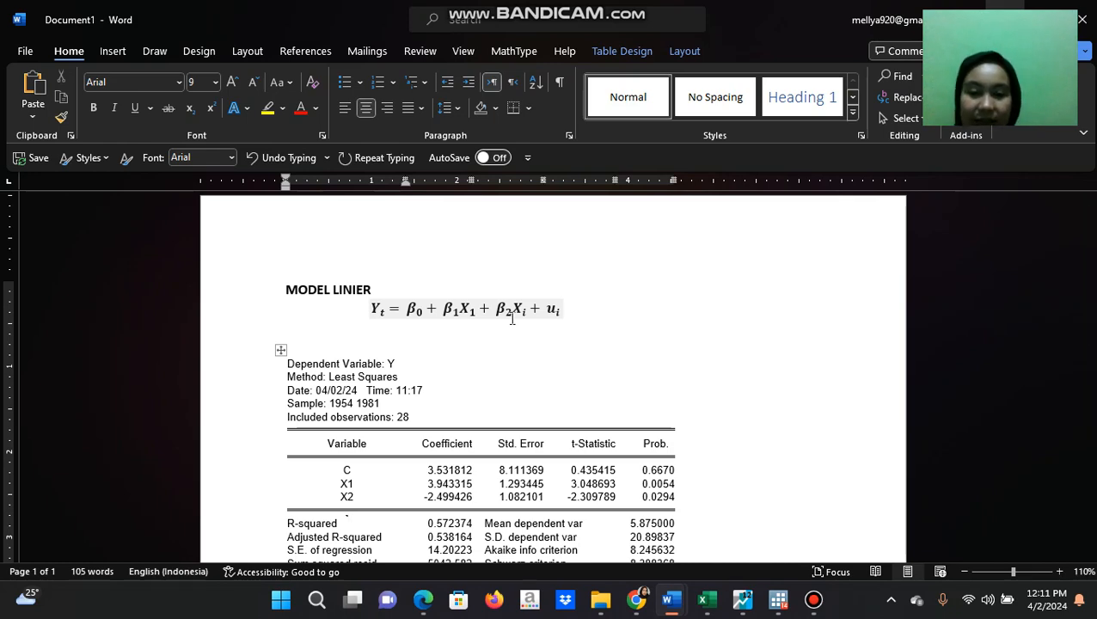
scroll(512, 318, down, 2)
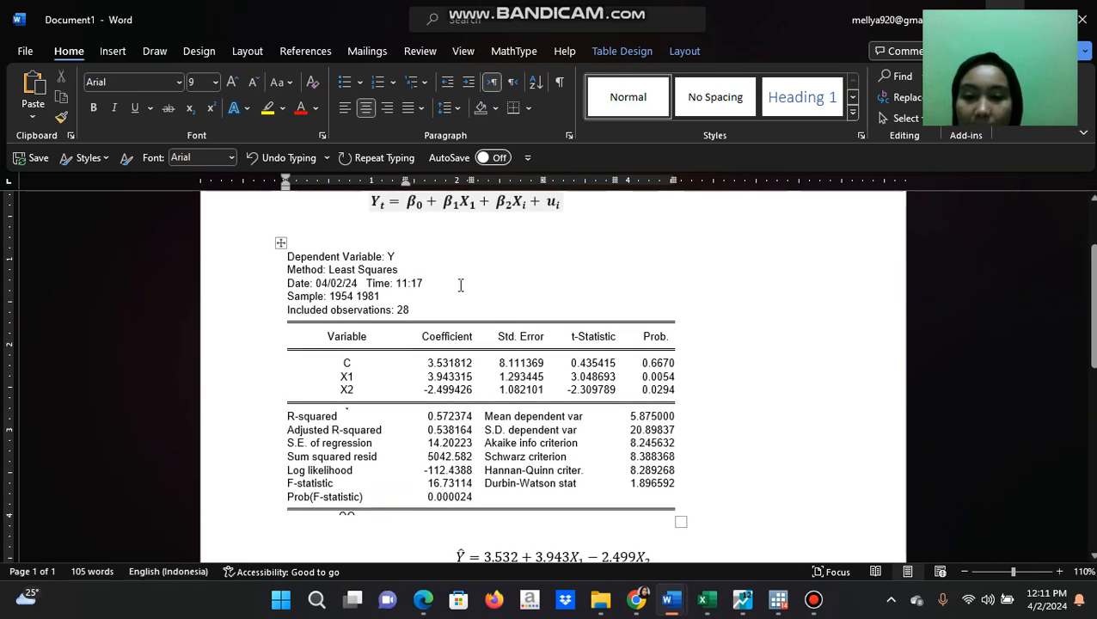
scroll(461, 285, down, 1)
scroll(461, 285, down, 1)
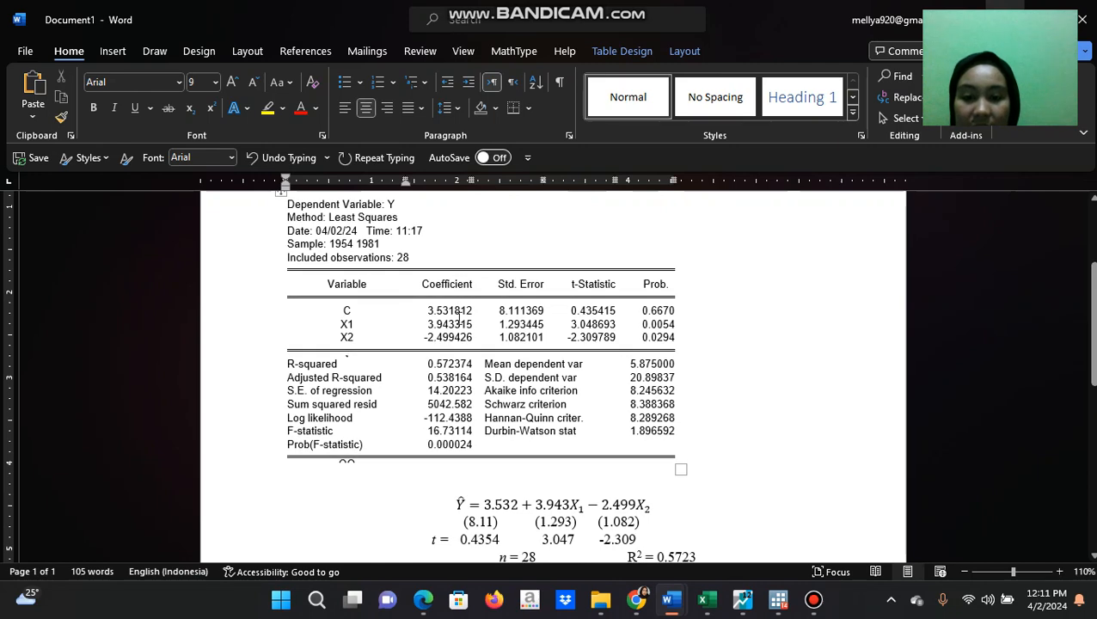
scroll(501, 488, down, 1)
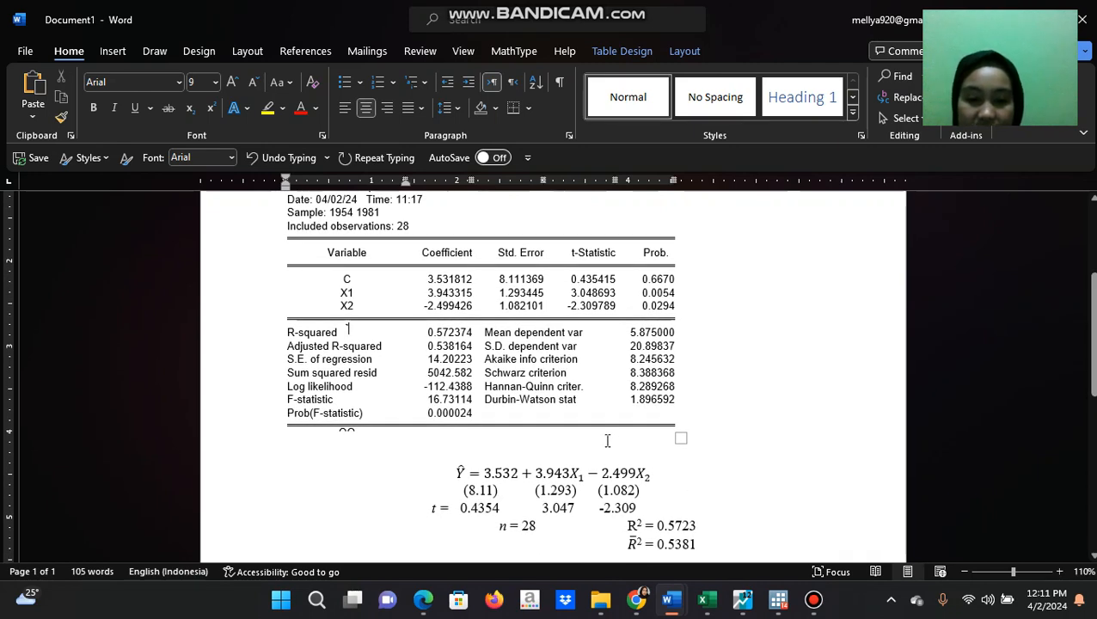
- Examine the fitted Y equation with its standard errors, t-values and R² figures, and the probability of X1 in the output table
click(463, 478)
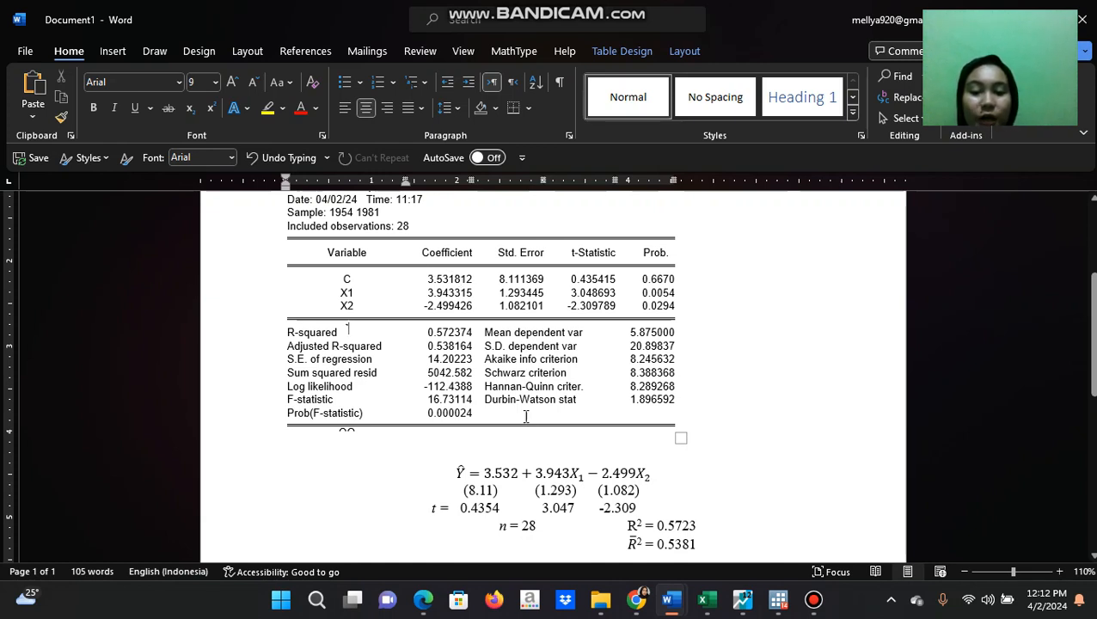
click(458, 472)
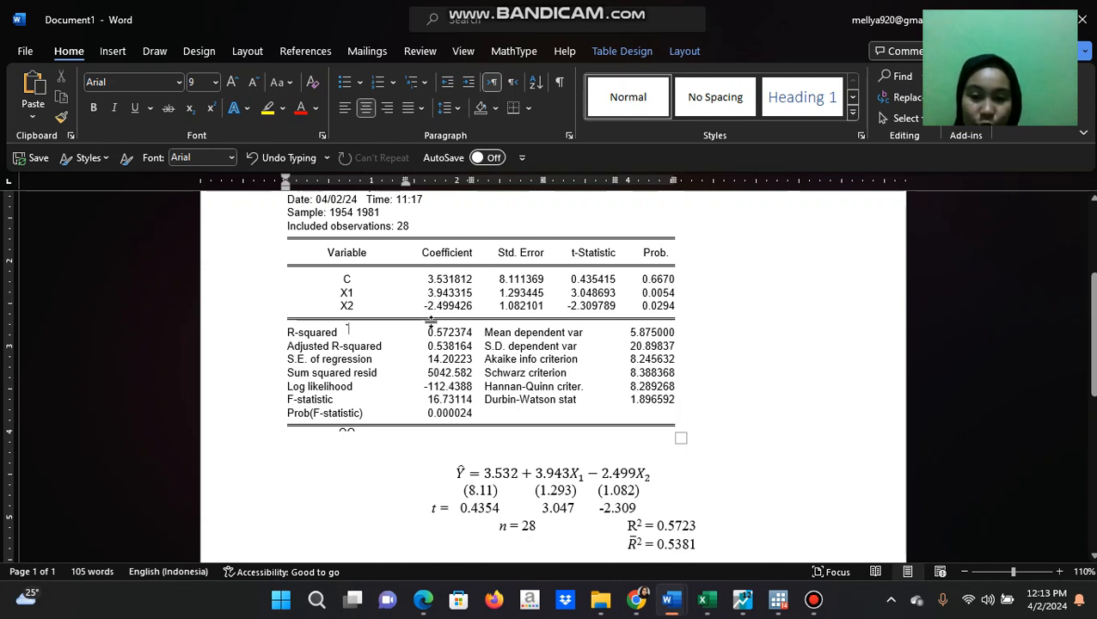
click(660, 293)
drag(660, 293, 678, 293)
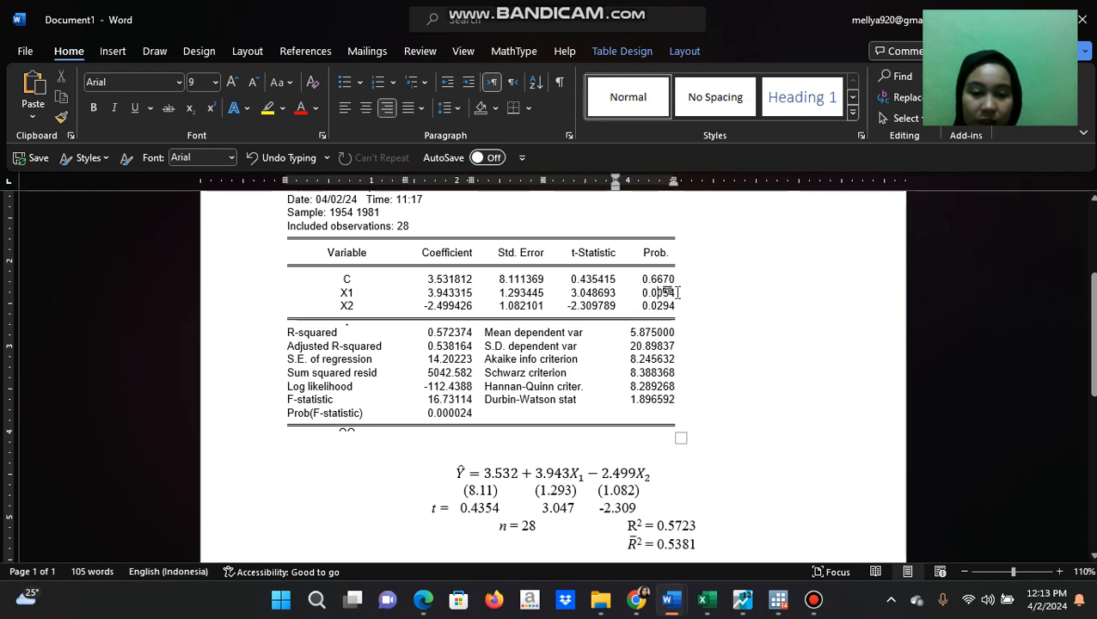
click(677, 293)
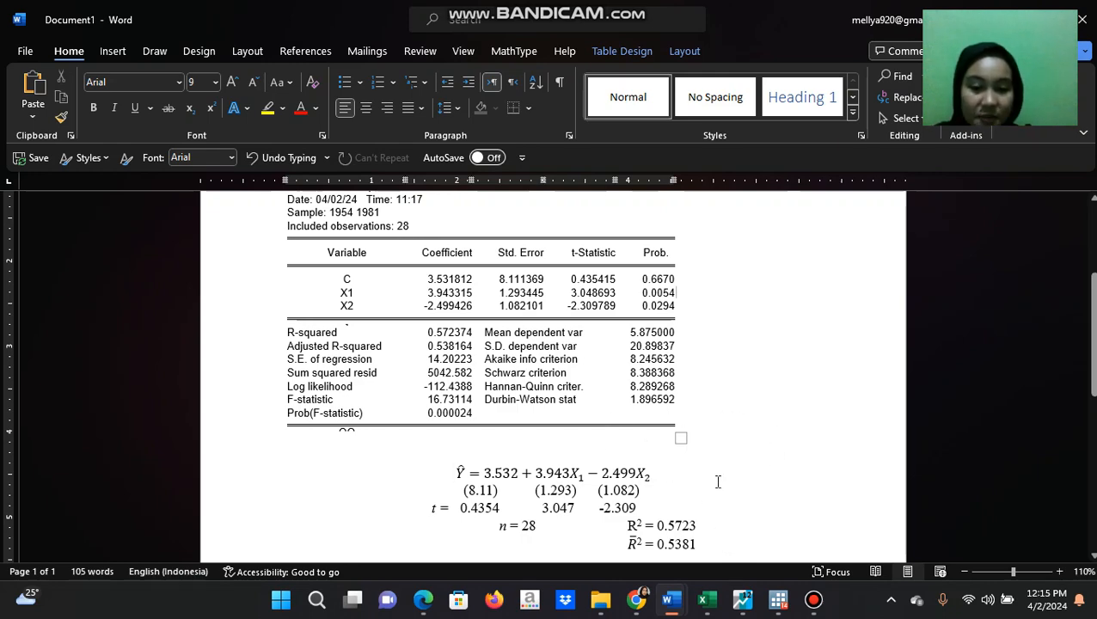
scroll(716, 482, down, 3)
scroll(718, 482, up, 2)
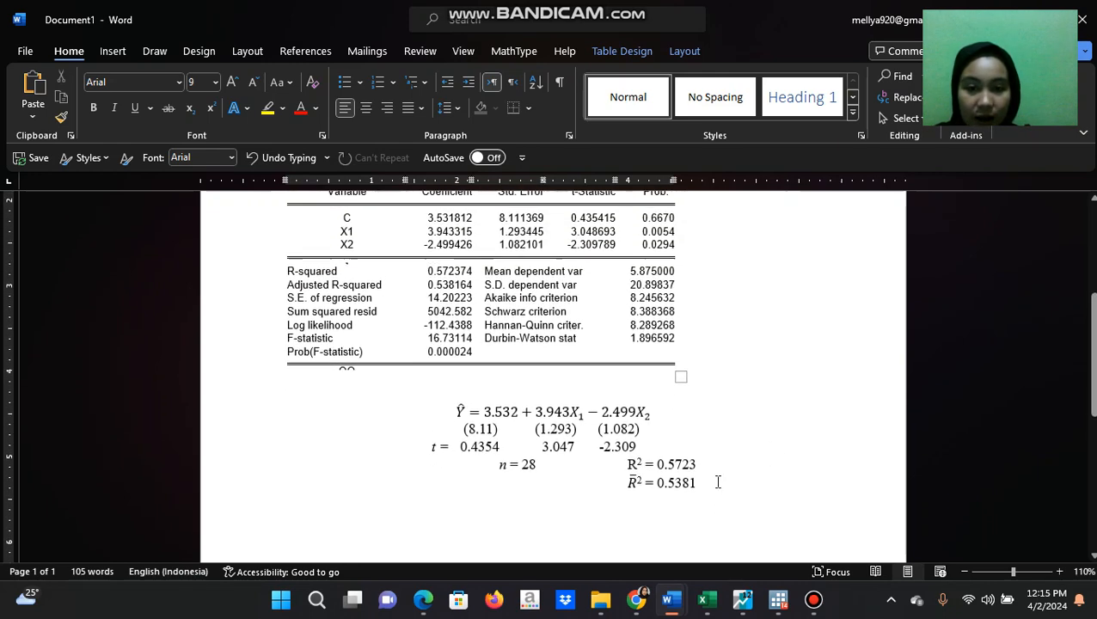
scroll(798, 354, up, 5)
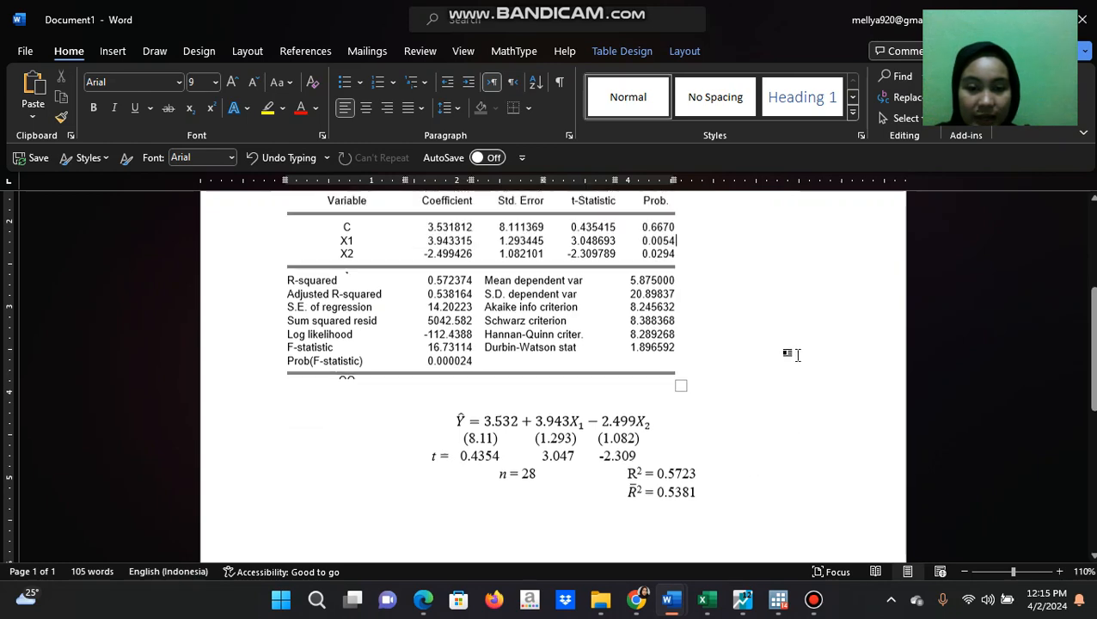